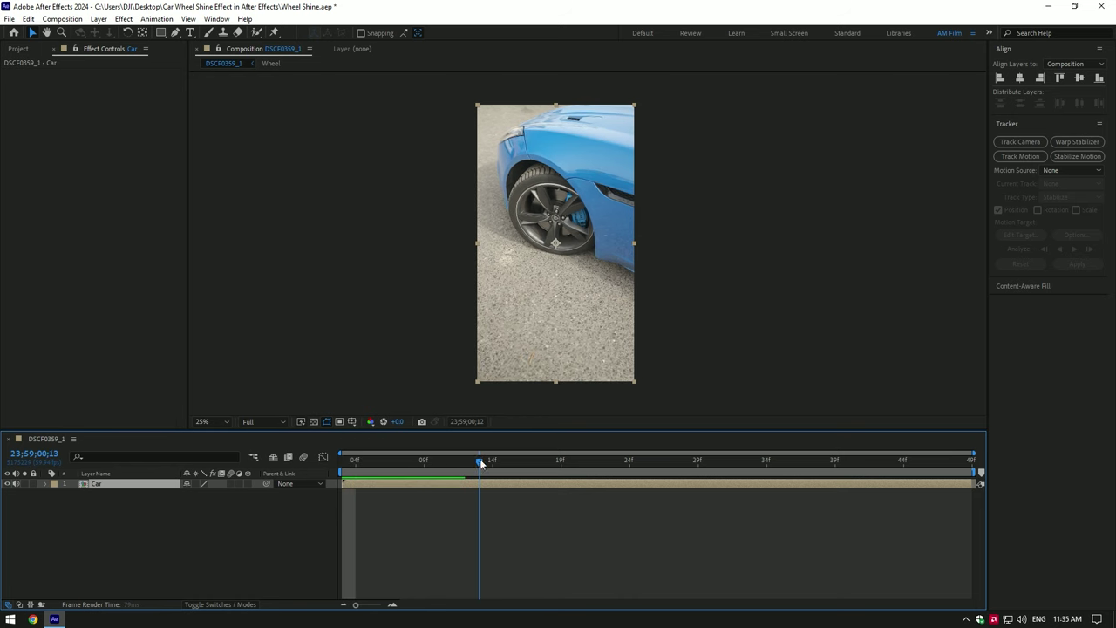
Duplicate the Car layer with the playhead at the composition's start and rename the copy Rim.
{"action": "left_click_drag", "start_coordinate": [480, 463], "coordinate": [343, 461]}
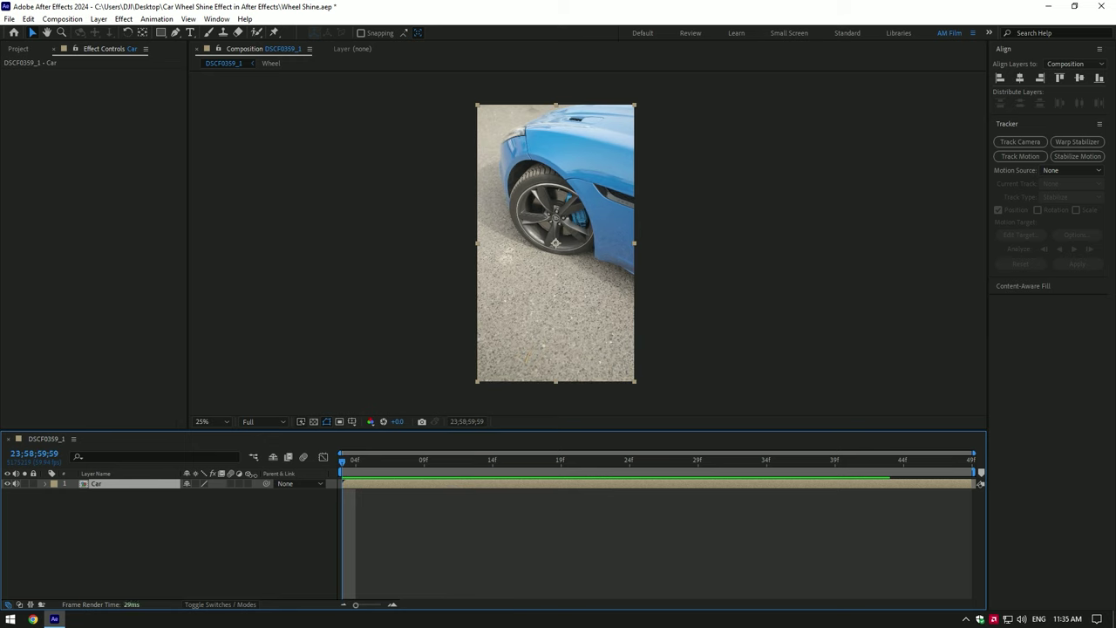
{"action": "key", "text": "ctrl+d"}
{"action": "right_click", "coordinate": [114, 485]}
{"action": "left_click", "coordinate": [148, 454]}
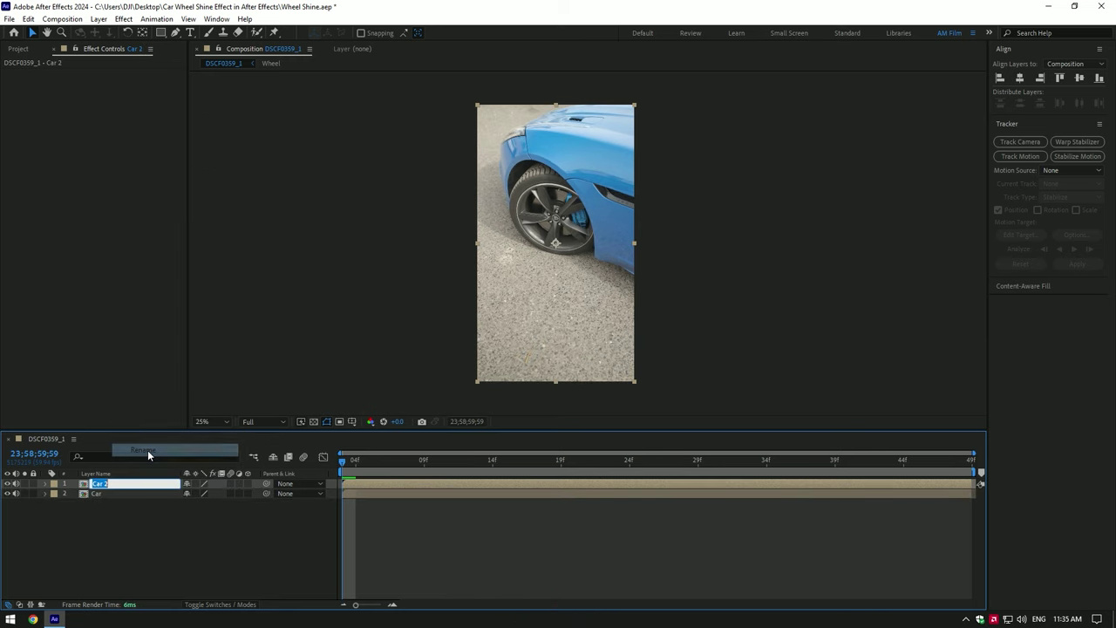
{"action": "type", "text": "Rim"}
{"action": "key", "text": "Return"}
Apply the Mocha AE effect to the Rim layer and launch the Mocha tracker.
{"action": "key", "text": "ctrl+space"}
{"action": "type", "text": "mocha"}
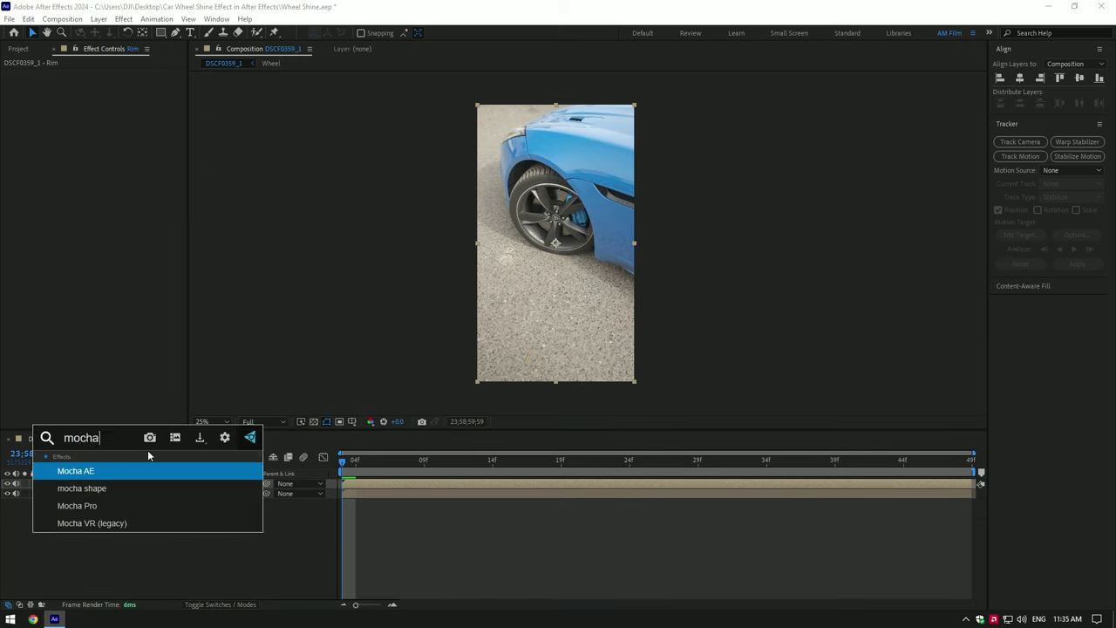
{"action": "key", "text": "Return"}
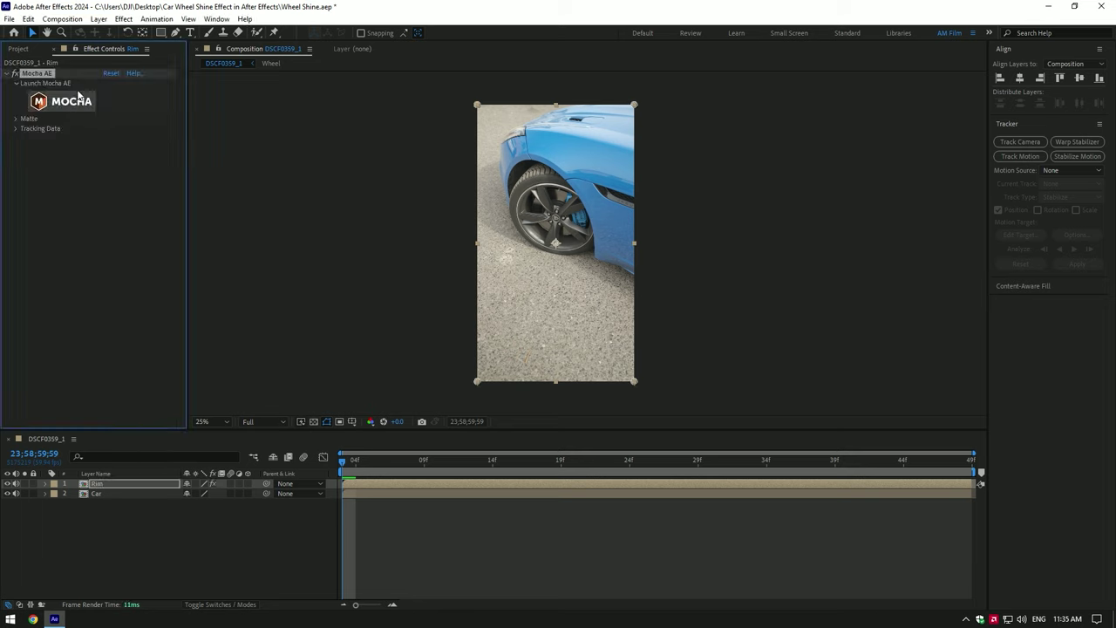
{"action": "left_click", "coordinate": [78, 102]}
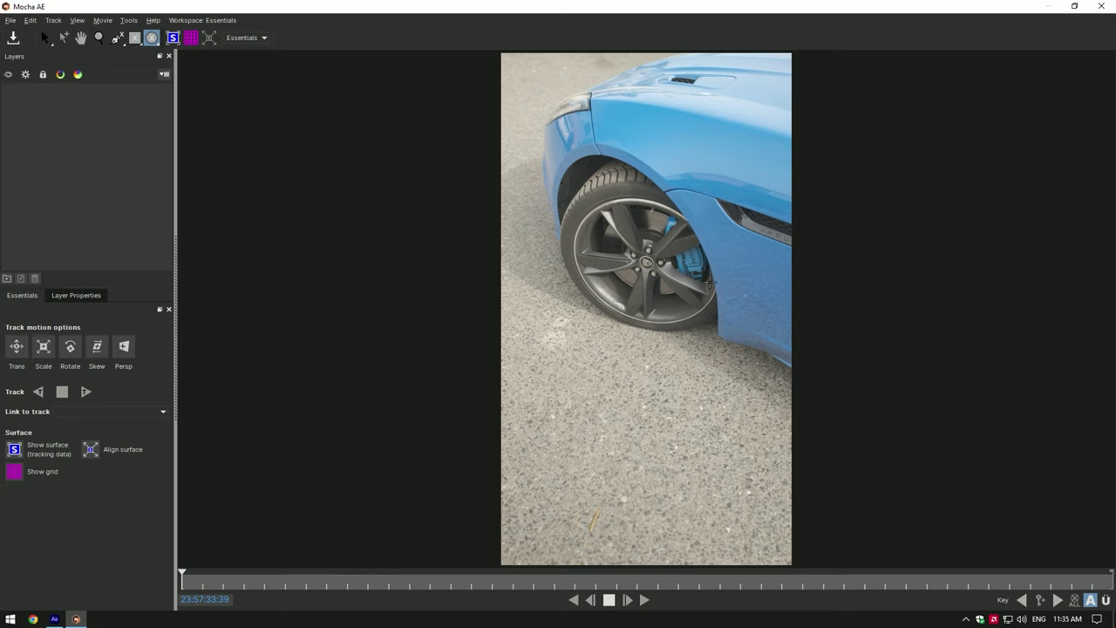
Draw an elliptical spline around the wheel rim and adjust its points to fit the rim's outer edge.
{"action": "scroll", "coordinate": [711, 283], "scroll_direction": "up", "scroll_amount": 2}
{"action": "left_click_drag", "start_coordinate": [476, 133], "coordinate": [750, 359]}
{"action": "left_click_drag", "start_coordinate": [502, 153], "coordinate": [491, 133]}
{"action": "left_click_drag", "start_coordinate": [453, 242], "coordinate": [446, 236]}
{"action": "left_click_drag", "start_coordinate": [503, 335], "coordinate": [510, 327]}
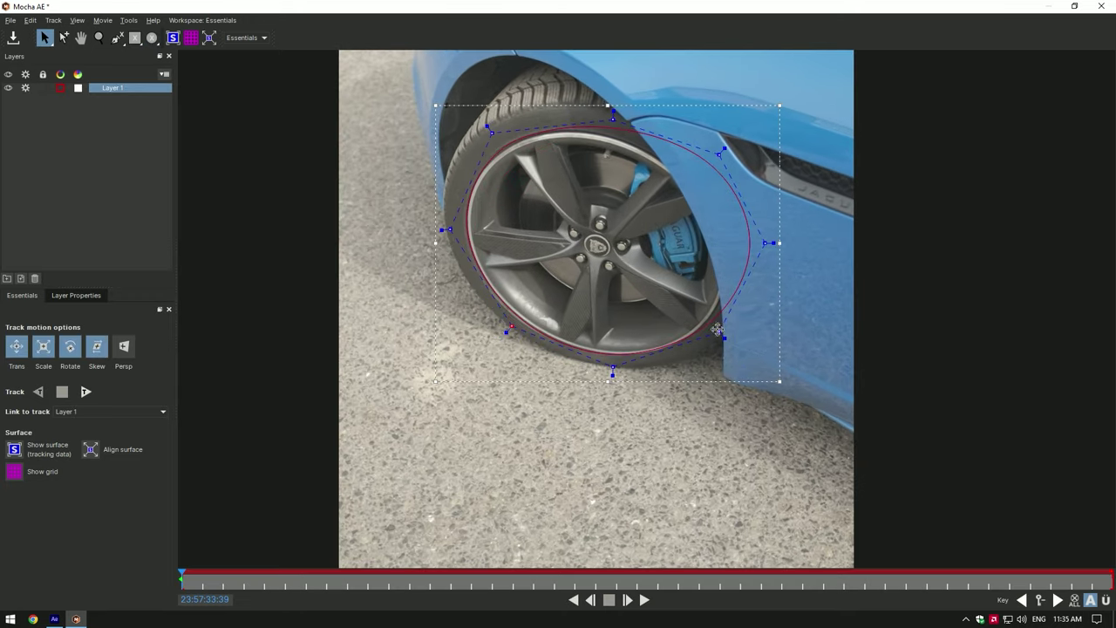
{"action": "left_click_drag", "start_coordinate": [767, 243], "coordinate": [740, 236]}
{"action": "left_click_drag", "start_coordinate": [613, 115], "coordinate": [610, 123]}
{"action": "left_click_drag", "start_coordinate": [723, 155], "coordinate": [699, 181]}
{"action": "left_click_drag", "start_coordinate": [488, 128], "coordinate": [495, 135]}
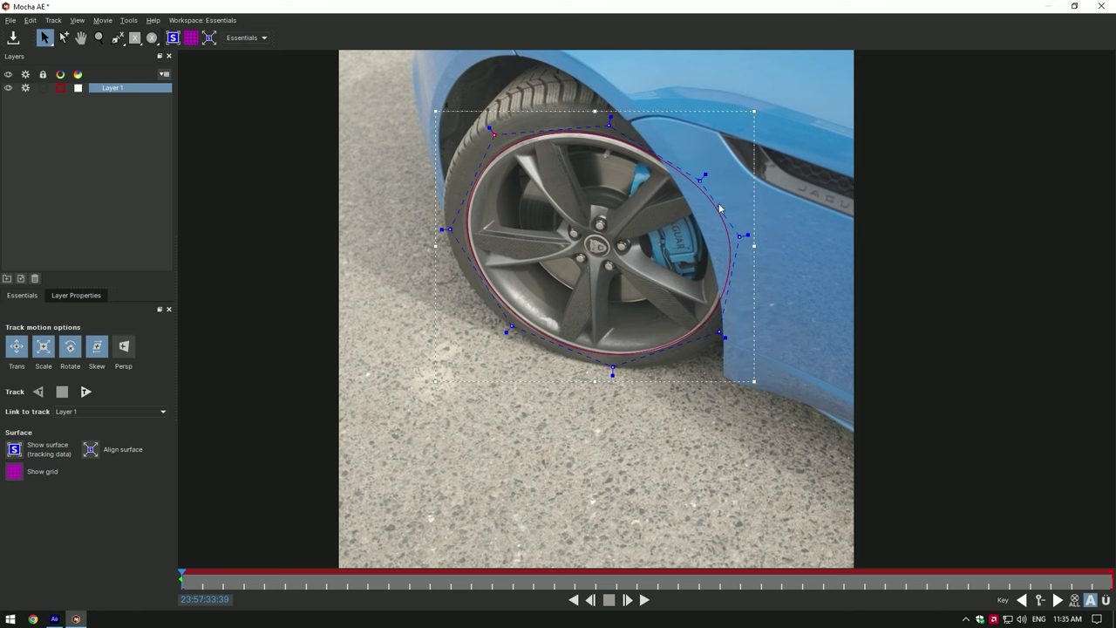
Track the rim spline forward through the clip, save the tracking project and close Mocha.
{"action": "left_click", "coordinate": [85, 392]}
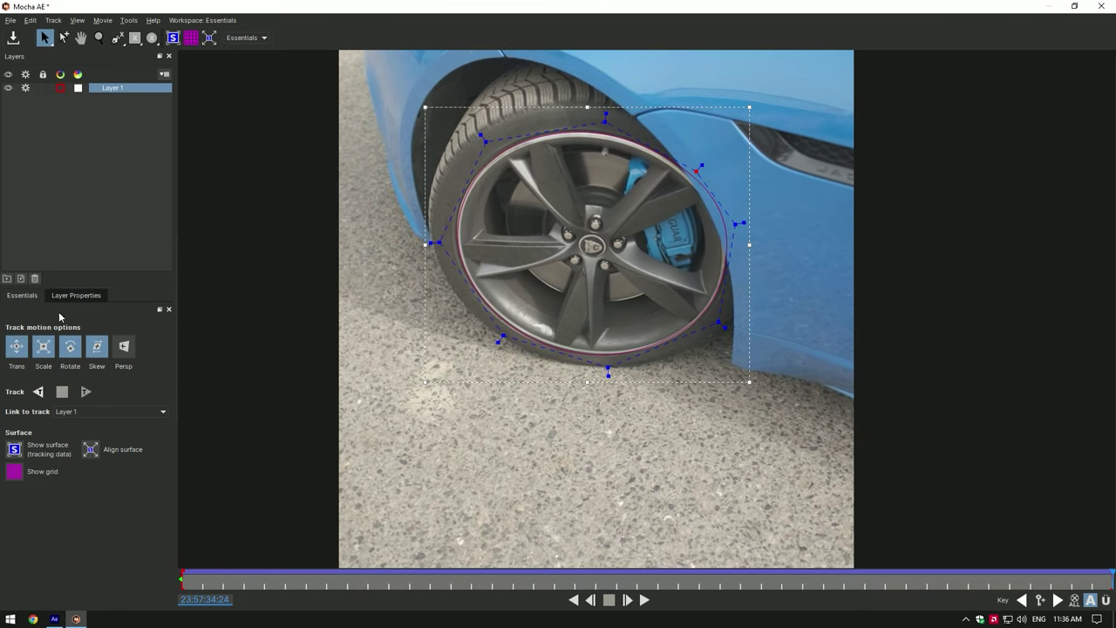
{"action": "left_click", "coordinate": [13, 40]}
{"action": "left_click", "coordinate": [1101, 6]}
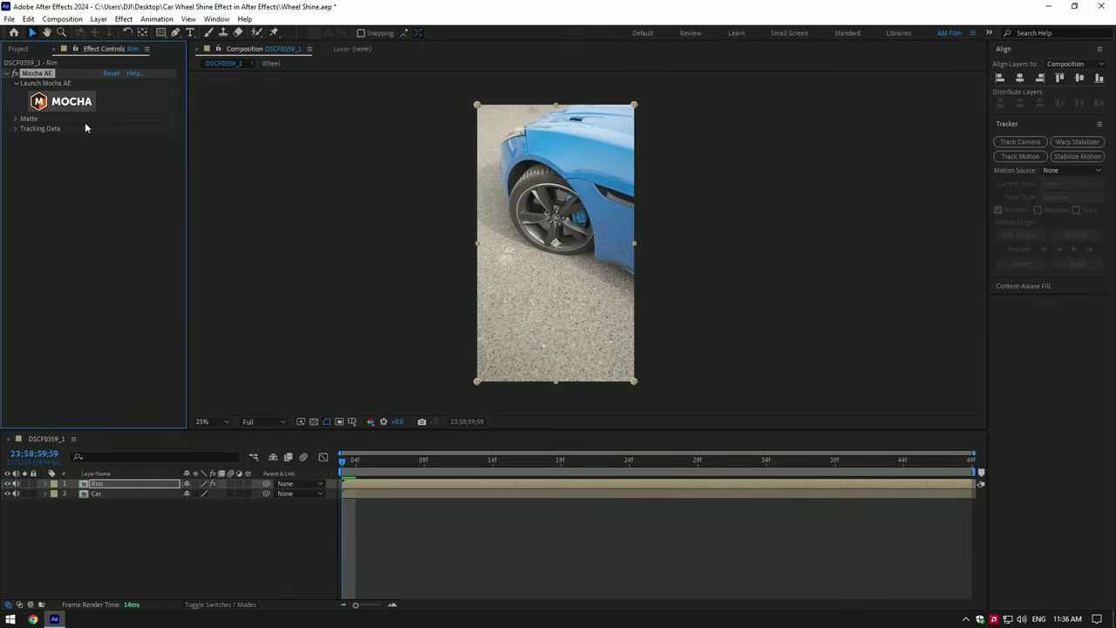
Enable Apply Matte in the Rim layer's Mocha AE effect and check the cutout with the Car layer temporarily hidden.
{"action": "left_click", "coordinate": [16, 118]}
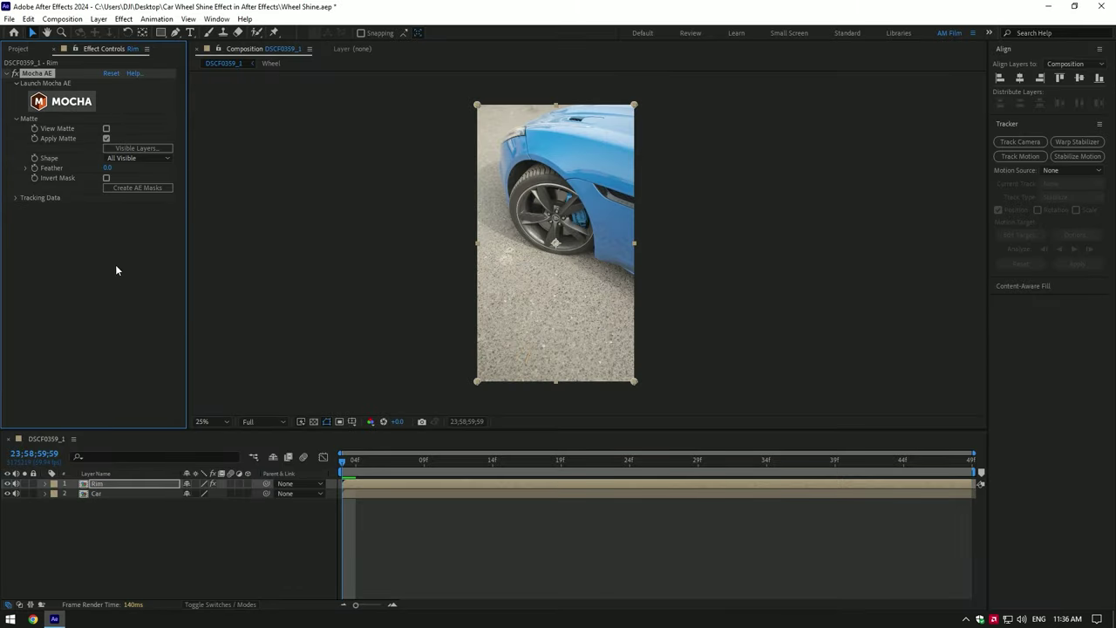
{"action": "left_click", "coordinate": [7, 493]}
{"action": "left_click_drag", "start_coordinate": [406, 463], "coordinate": [97, 492]}
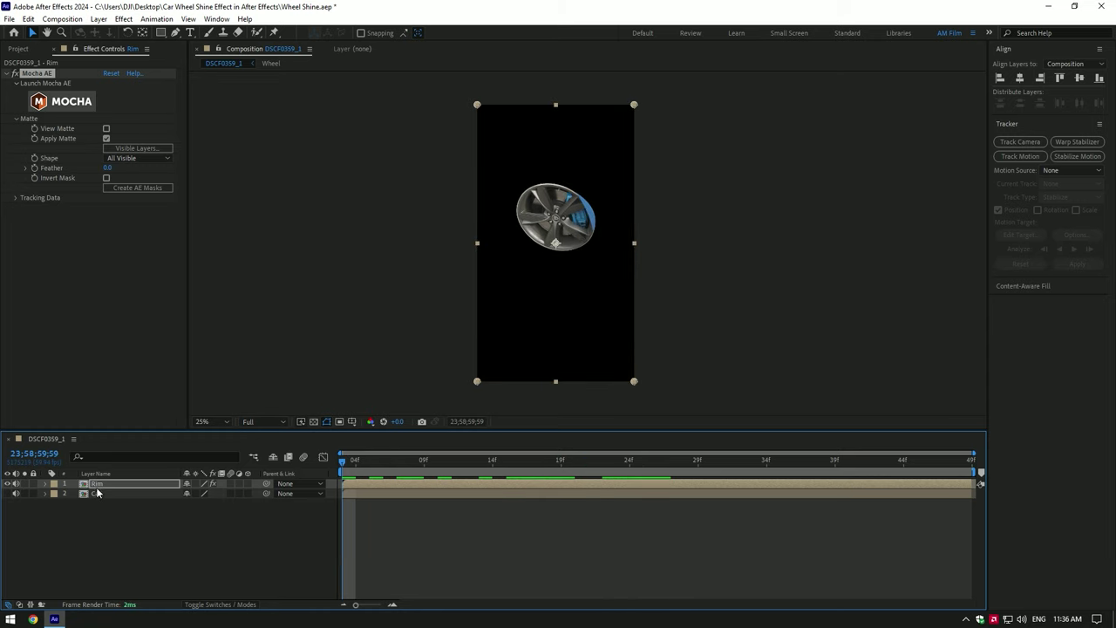
{"action": "left_click", "coordinate": [8, 494]}
{"action": "left_click", "coordinate": [6, 76]}
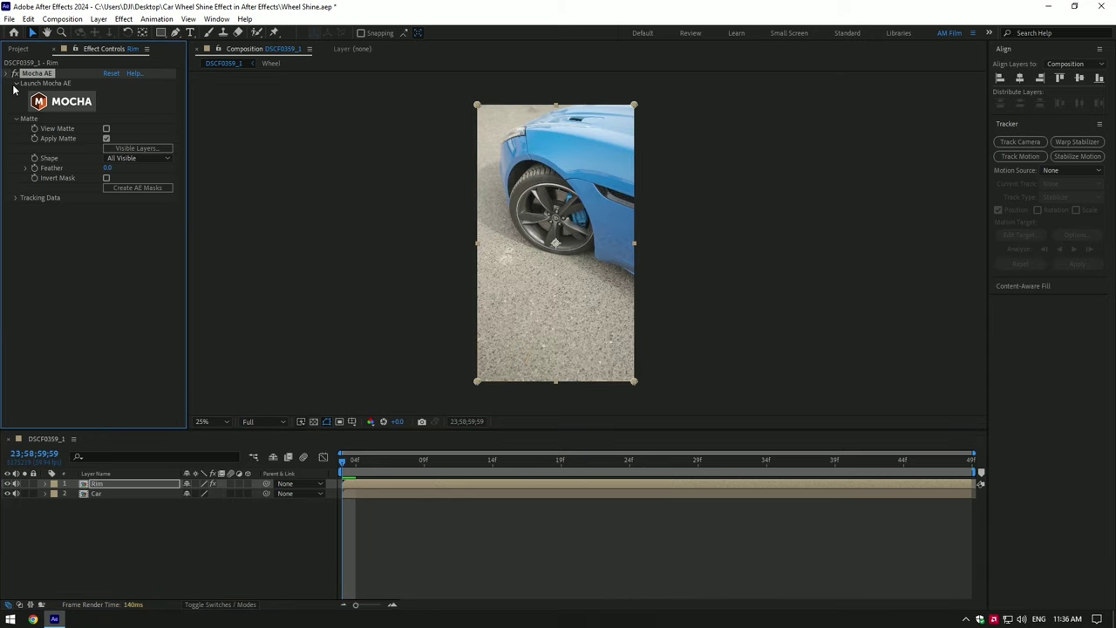
Try a Glow effect on the Rim layer with 20.4% threshold, 58 radius, 0.6 intensity and white Color B, and delete it.
{"action": "key", "text": "ctrl+space"}
{"action": "type", "text": "glow"}
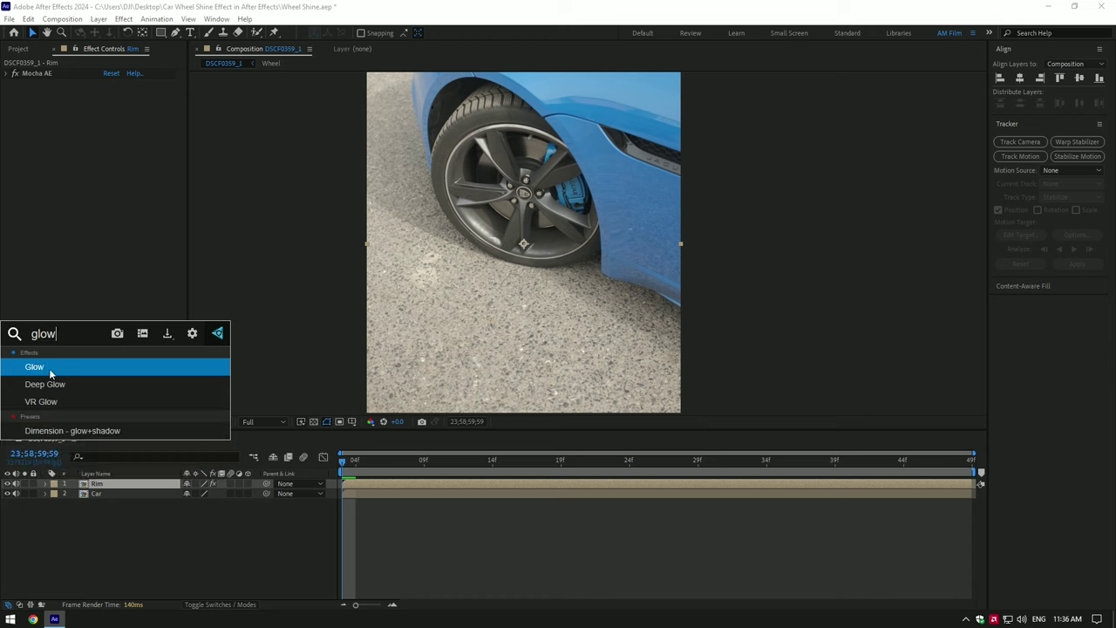
{"action": "left_click", "coordinate": [50, 371]}
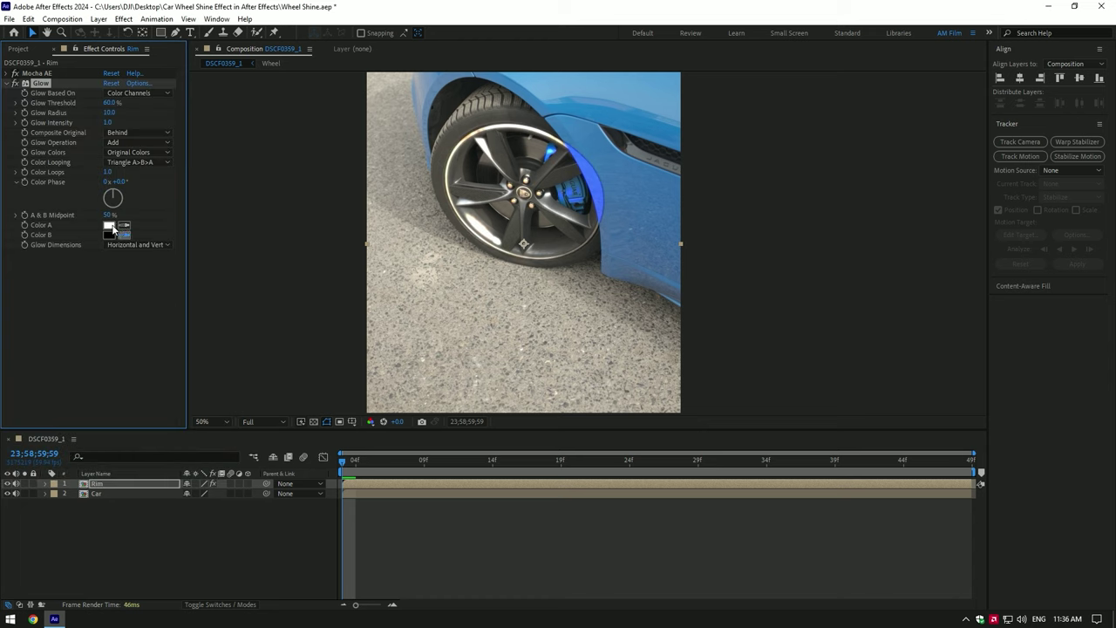
{"action": "left_click", "coordinate": [110, 227]}
{"action": "left_click_drag", "start_coordinate": [110, 103], "coordinate": [57, 105]}
{"action": "left_click_drag", "start_coordinate": [155, 116], "coordinate": [87, 122]}
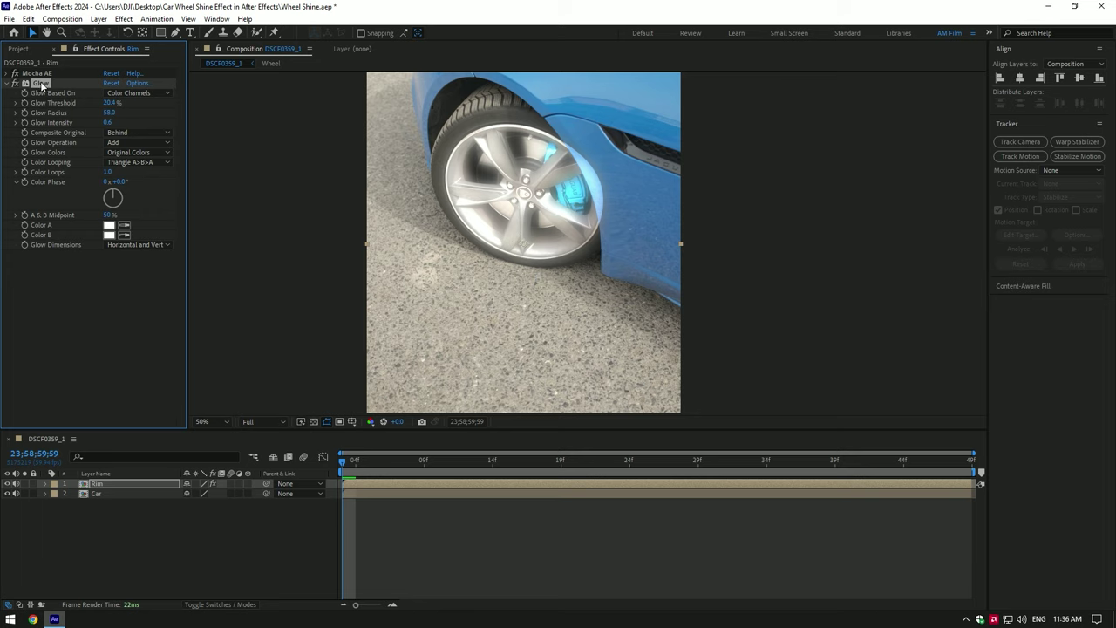
{"action": "key", "text": "Delete"}
Apply the Deep Glow effect to the Rim layer and enable its chromatic aberration.
{"action": "key", "text": "ctrl+space"}
{"action": "type", "text": "deep"}
{"action": "key", "text": "Return"}
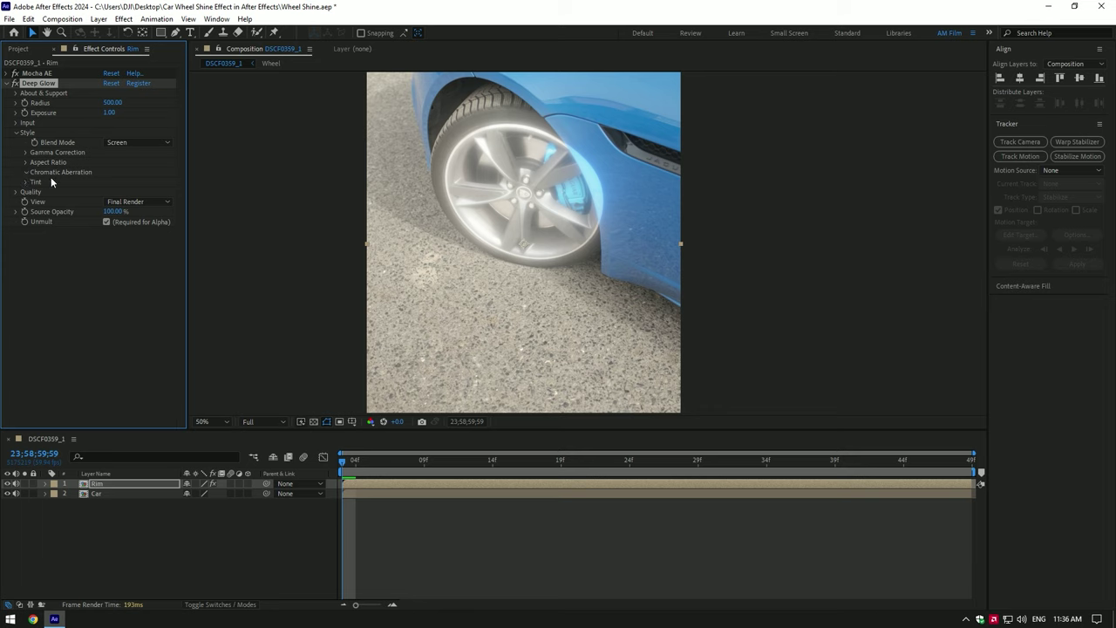
{"action": "left_click", "coordinate": [106, 181]}
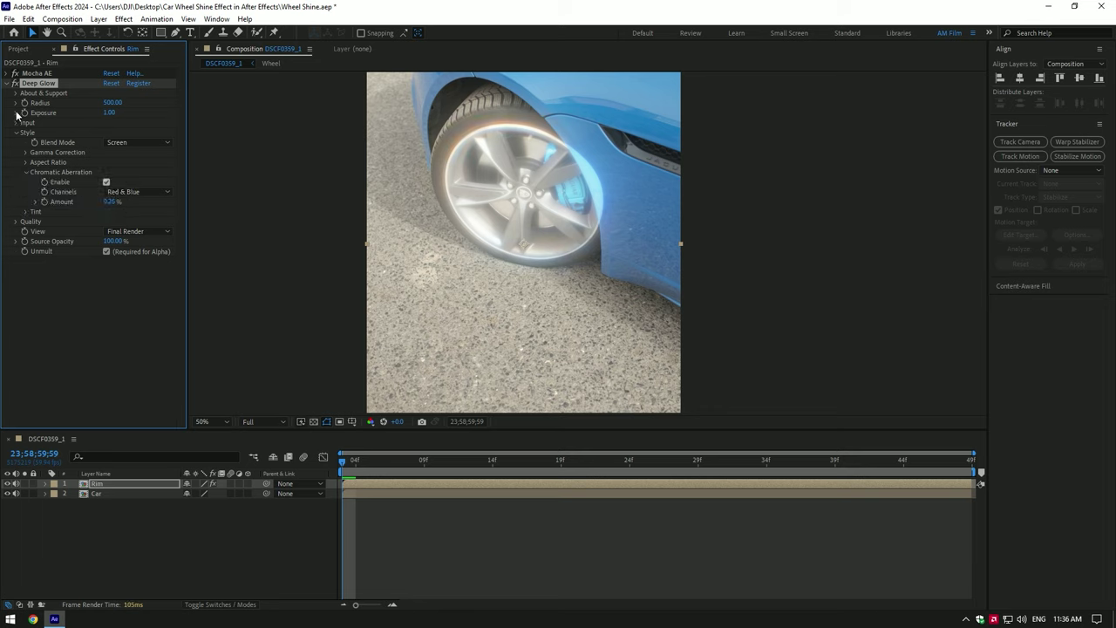
{"action": "left_click", "coordinate": [8, 85]}
{"action": "left_click", "coordinate": [78, 161]}
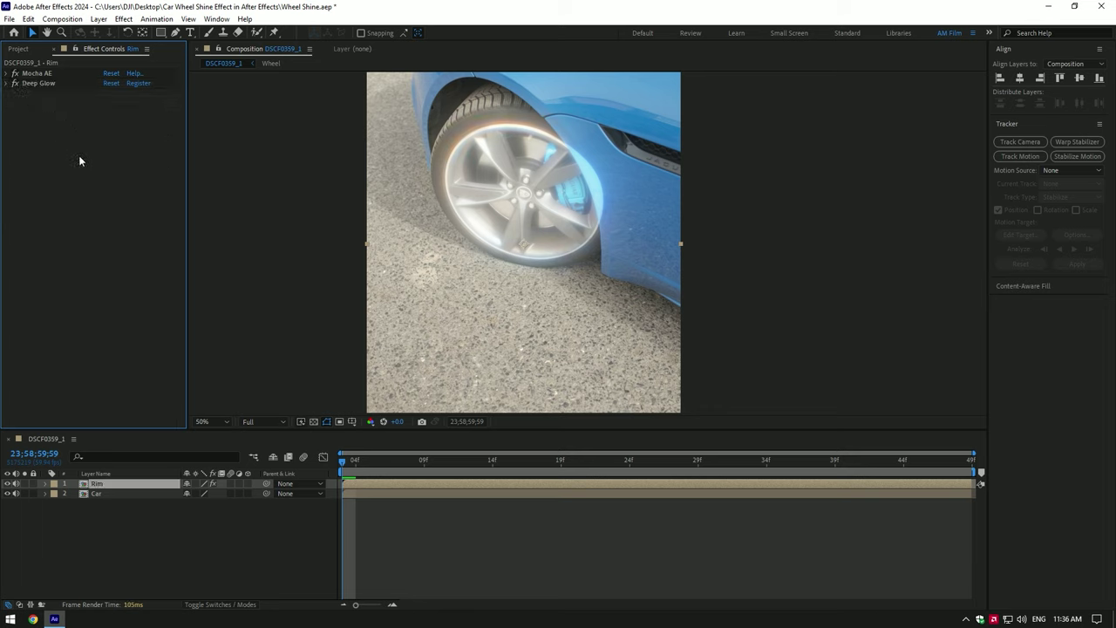
Create a white, composition-sized solid named Line.
{"action": "right_click", "coordinate": [96, 385]}
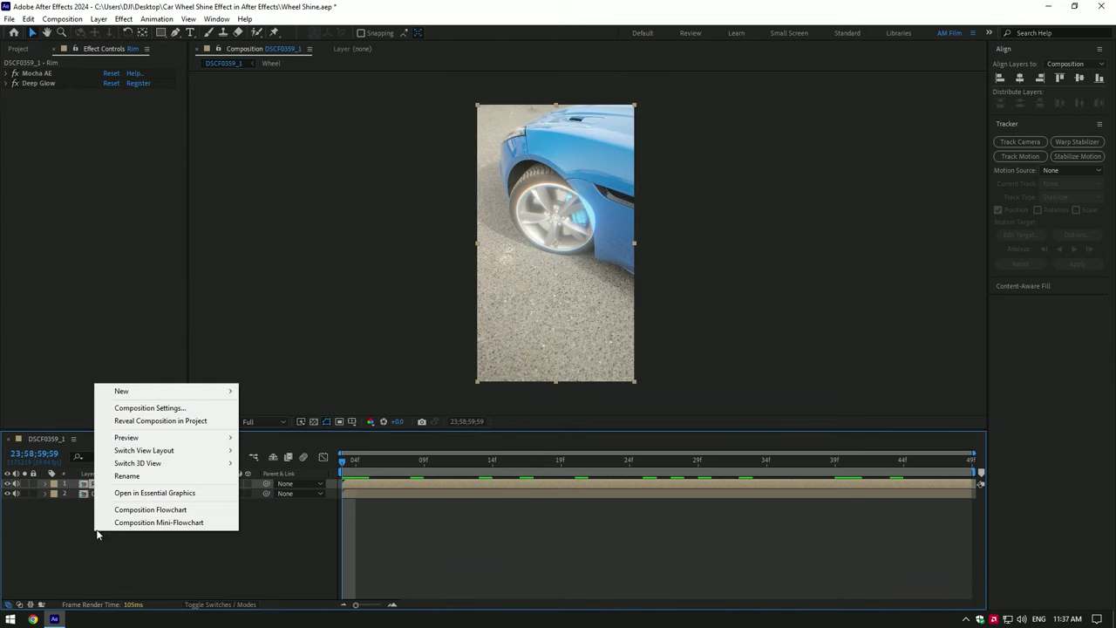
{"action": "mouse_move", "coordinate": [122, 391]}
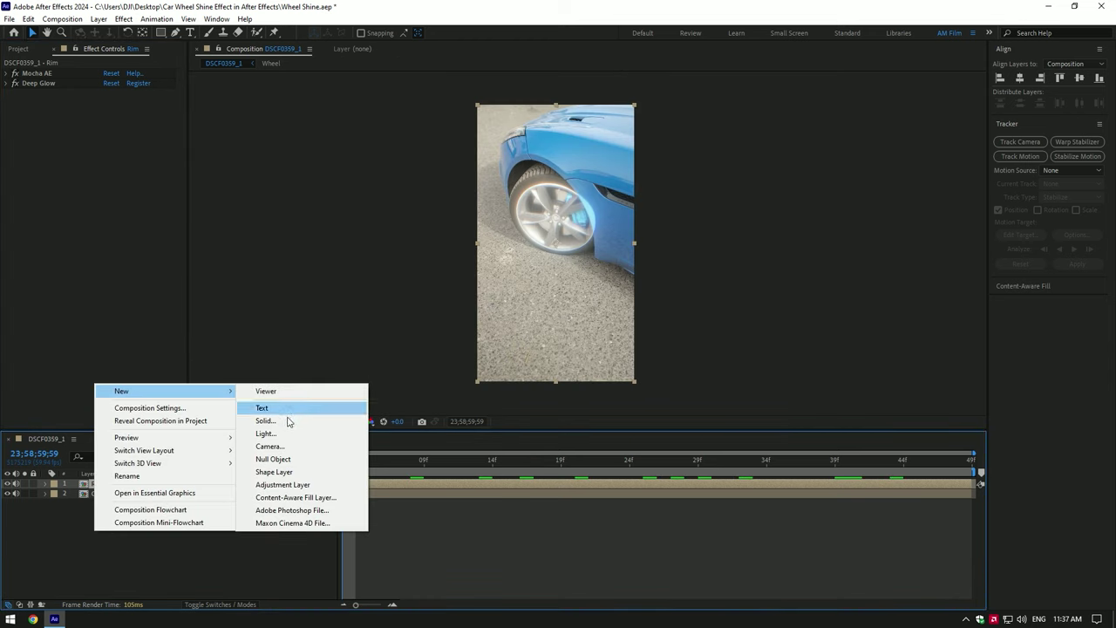
{"action": "left_click", "coordinate": [288, 421]}
{"action": "type", "text": "Line"}
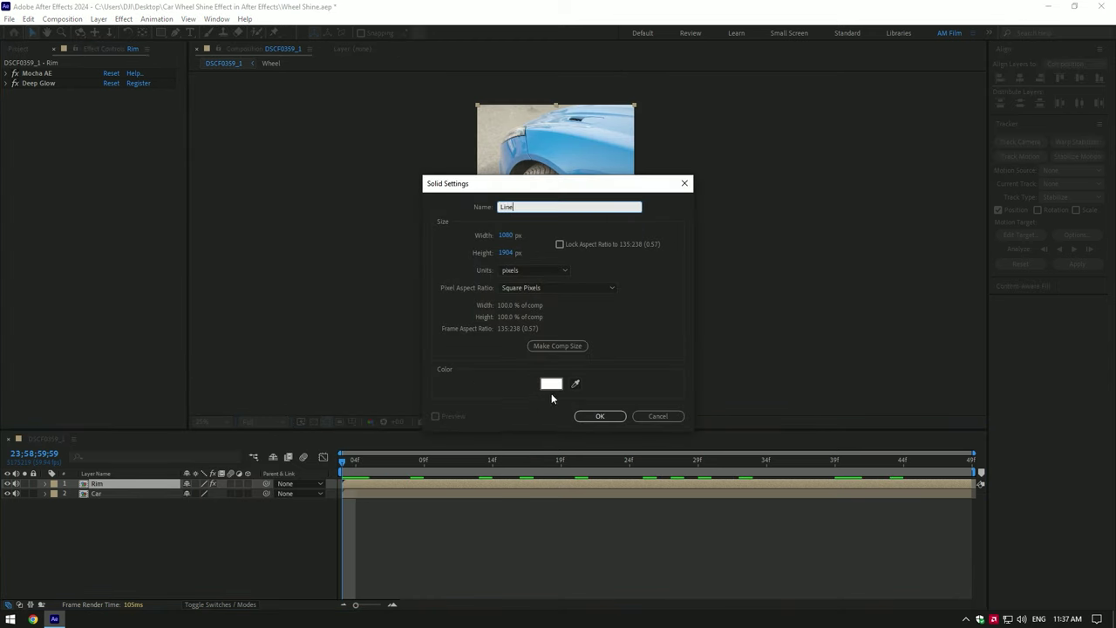
{"action": "left_click", "coordinate": [551, 385]}
{"action": "left_click", "coordinate": [1046, 123]}
{"action": "left_click", "coordinate": [591, 416]}
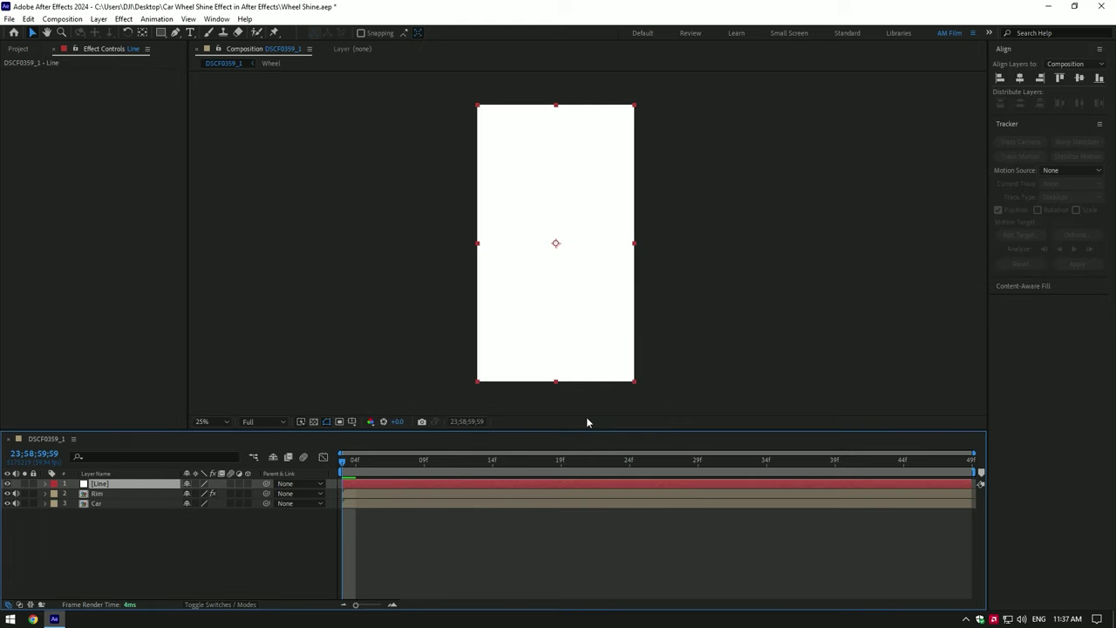
Hide the Line solid, draw a narrow diagonal strip mask across the wheel with the Pen tool, and show the solid again.
{"action": "left_click", "coordinate": [7, 484]}
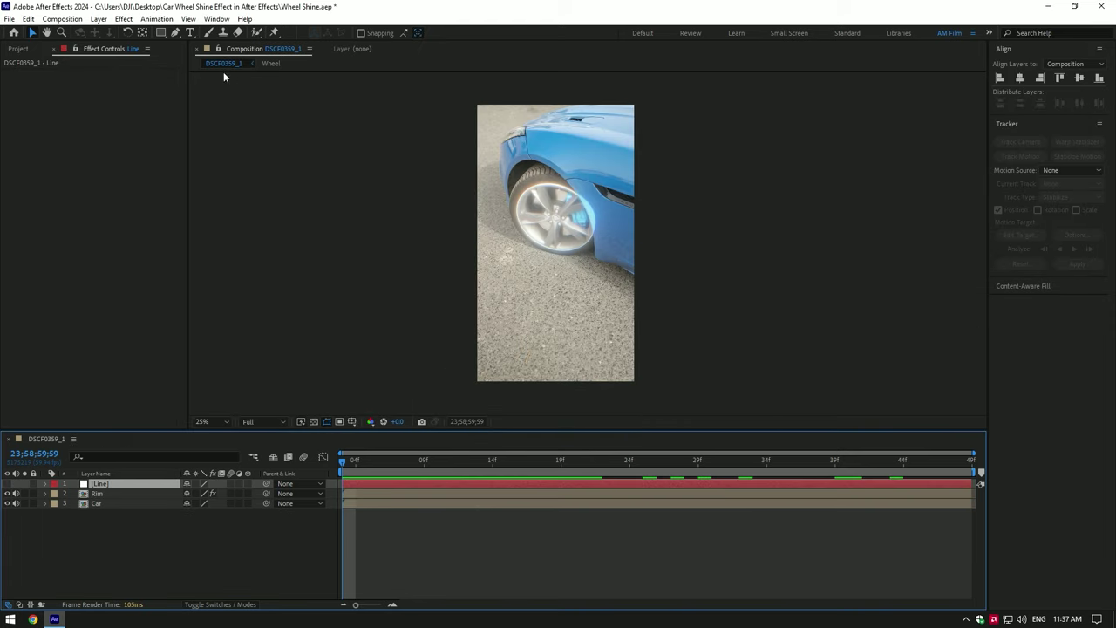
{"action": "left_click", "coordinate": [175, 32]}
{"action": "scroll", "coordinate": [591, 241], "scroll_direction": "up", "scroll_amount": 2}
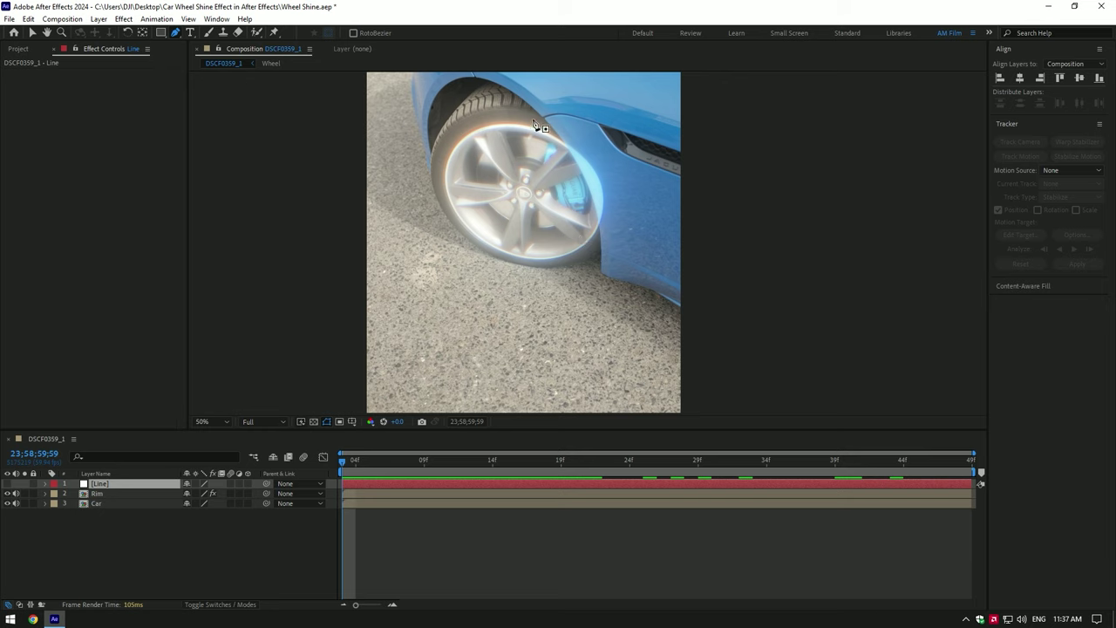
{"action": "left_click", "coordinate": [484, 258]}
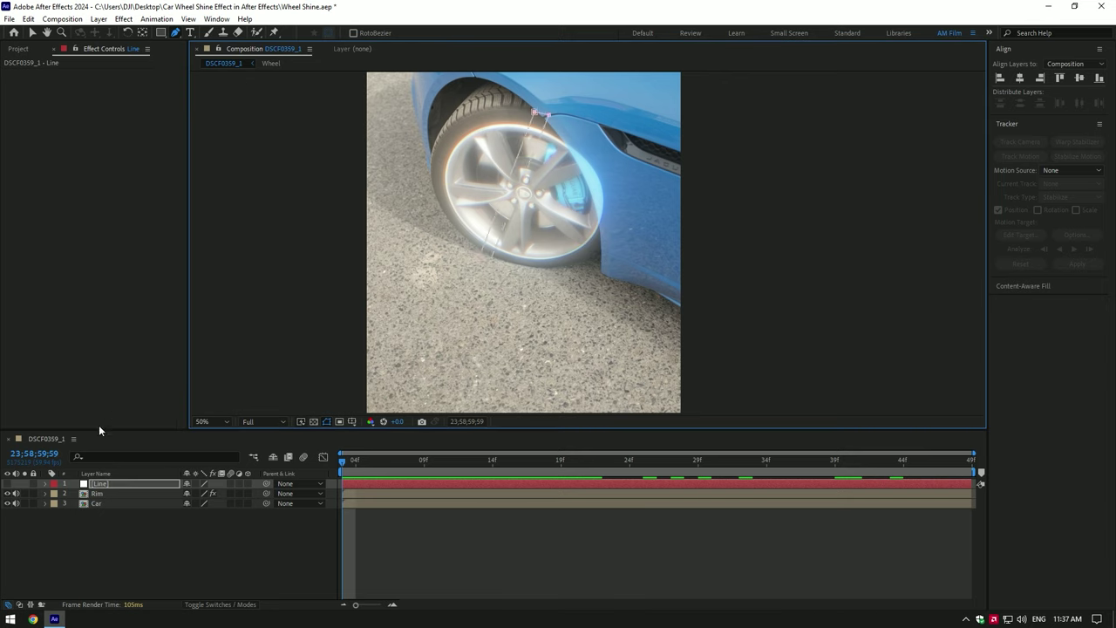
{"action": "left_click", "coordinate": [8, 484]}
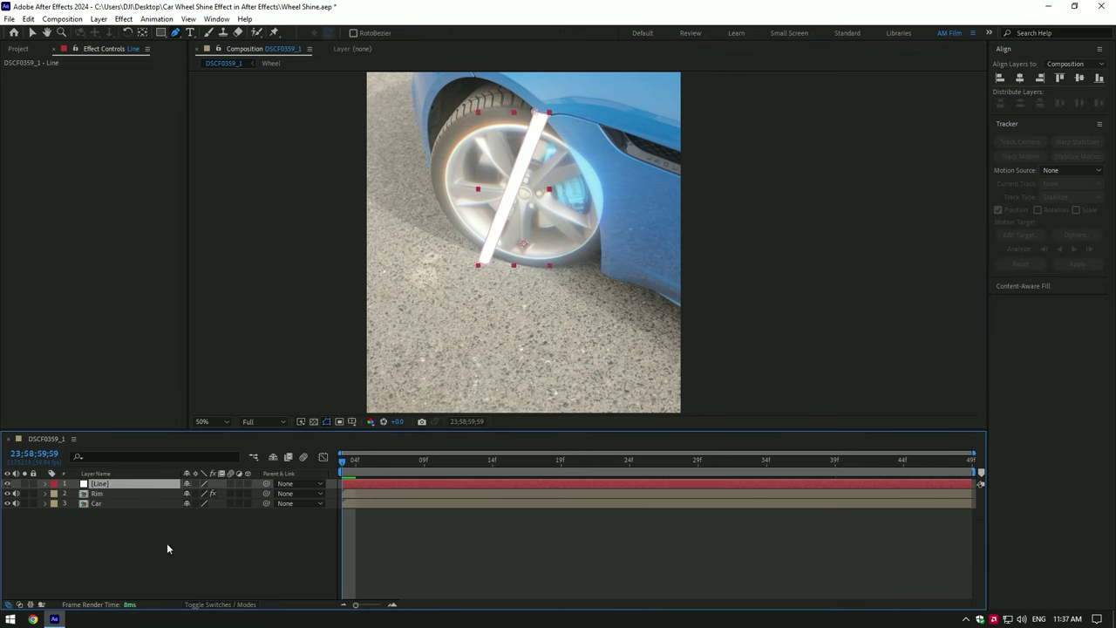
Set the Line layer as the Rim layer's track matte and preview the result.
{"action": "left_click", "coordinate": [218, 604]}
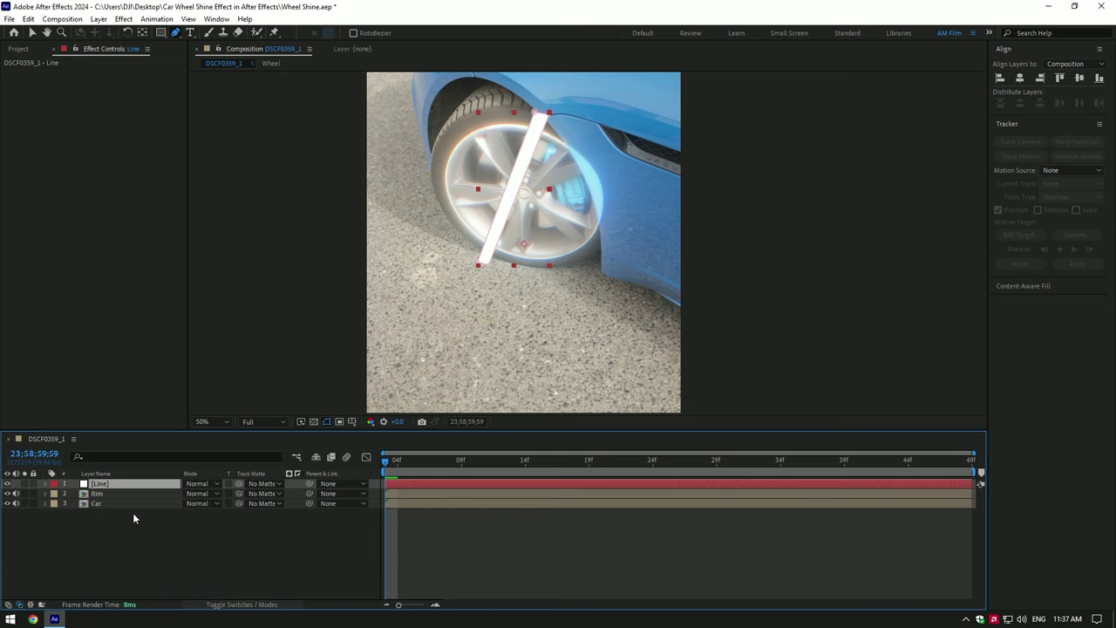
{"action": "left_click", "coordinate": [114, 495]}
{"action": "left_click", "coordinate": [265, 493]}
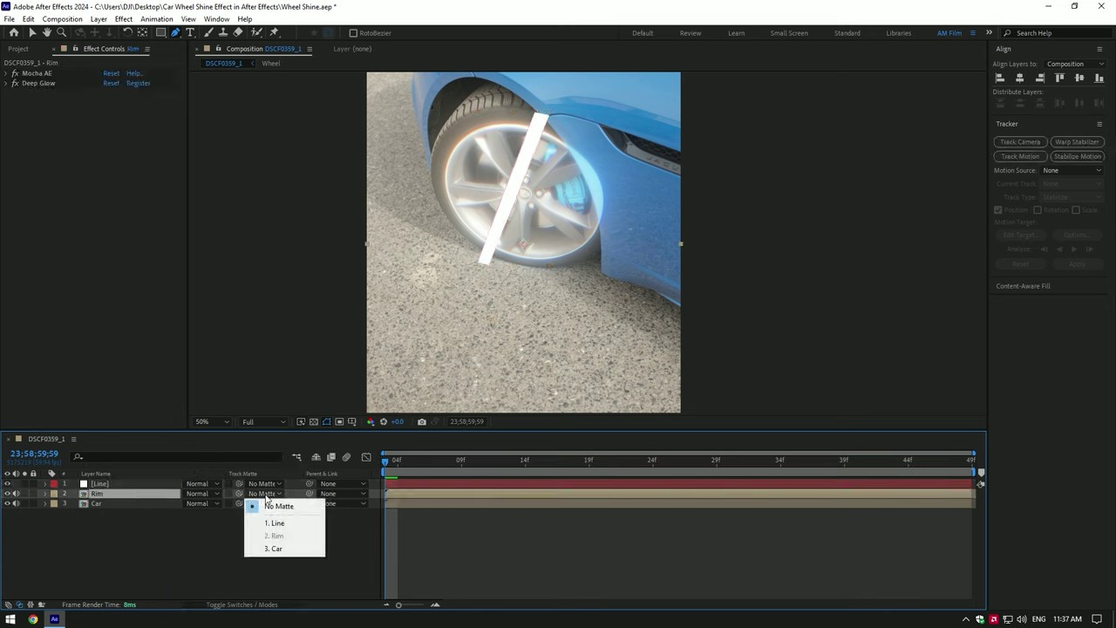
{"action": "left_click", "coordinate": [288, 523]}
{"action": "key", "text": "space"}
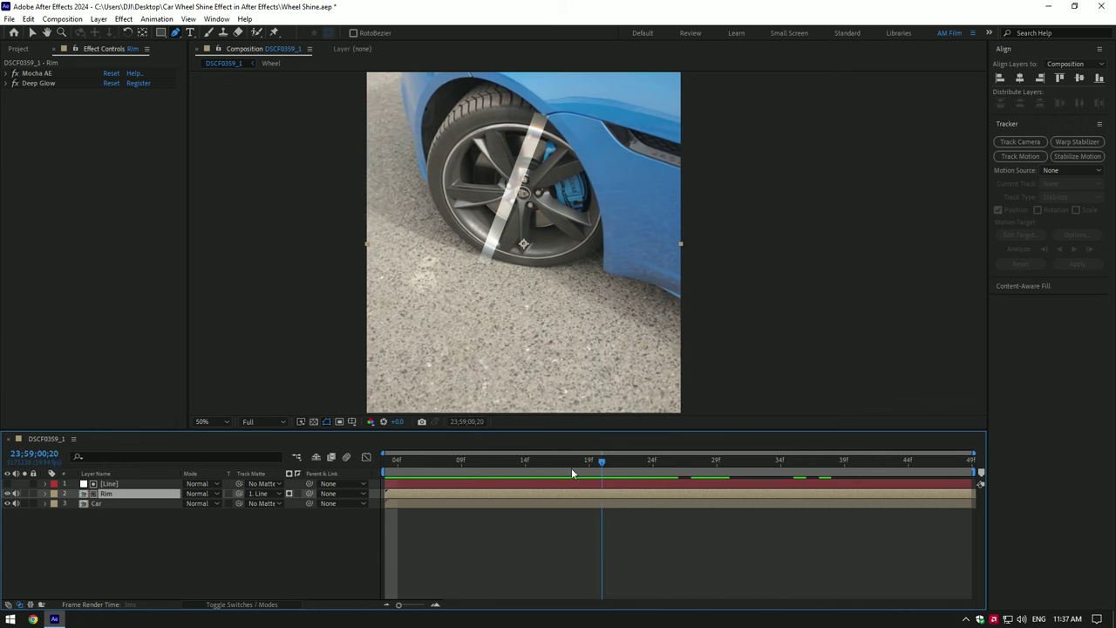
Set the Line mask's feather to 25 pixels and expansion to 20 pixels, and hide the mask outlines in the viewer.
{"action": "scroll", "coordinate": [503, 249], "scroll_direction": "up", "scroll_amount": 1}
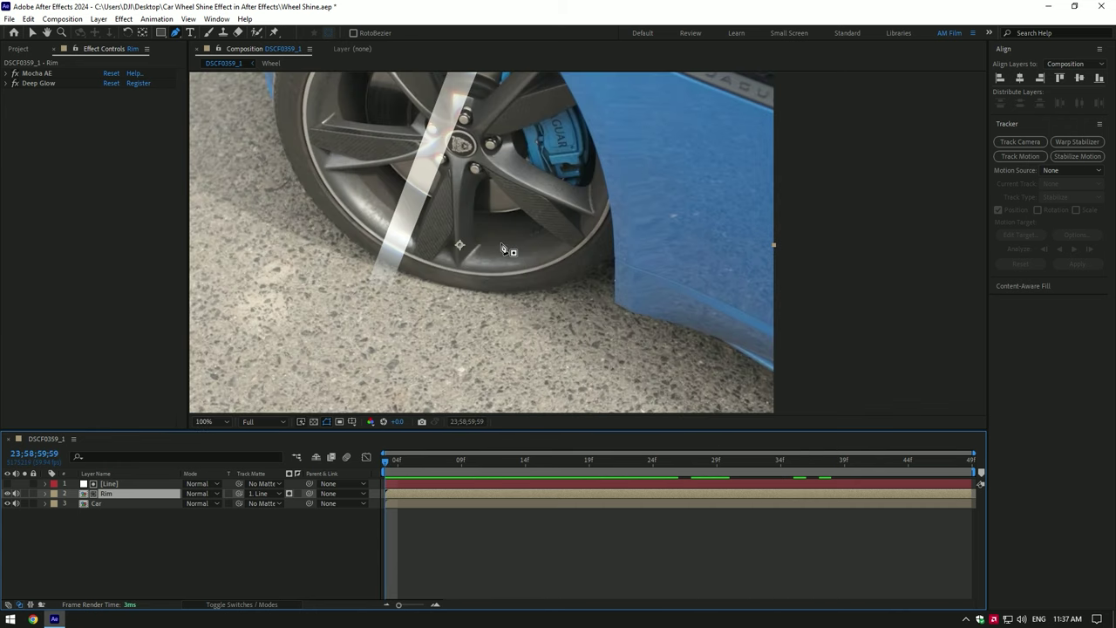
{"action": "scroll", "coordinate": [500, 248], "scroll_direction": "down", "scroll_amount": 1}
{"action": "left_click", "coordinate": [115, 484]}
{"action": "key", "text": "m"}
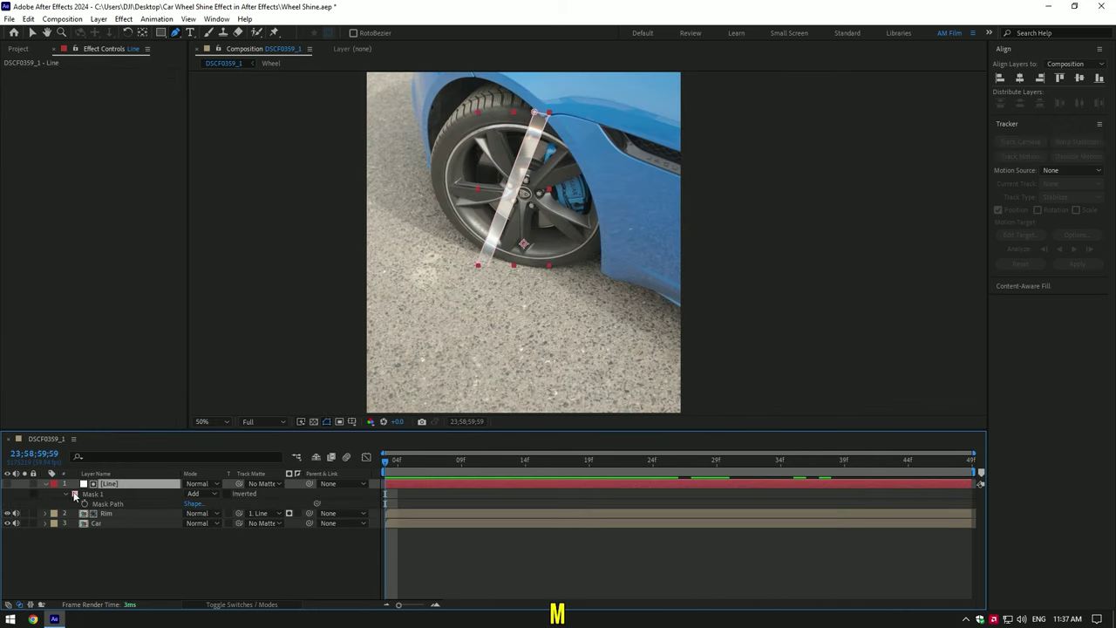
{"action": "left_click", "coordinate": [67, 494]}
{"action": "left_click", "coordinate": [68, 494]}
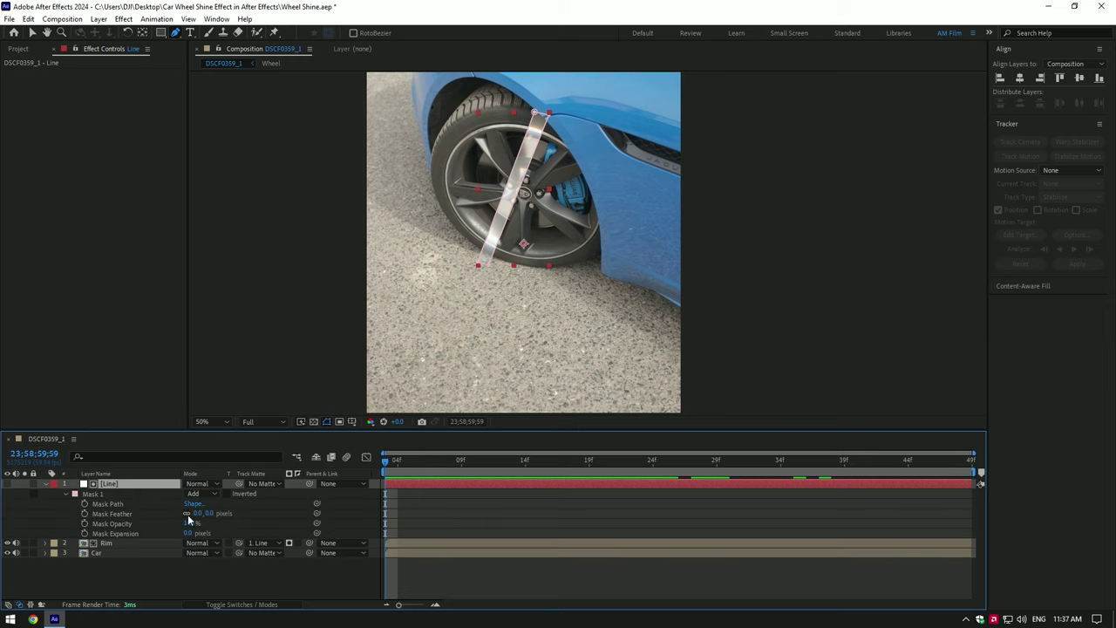
{"action": "mouse_move", "coordinate": [199, 513]}
{"action": "left_mouse_down"}
{"action": "mouse_move", "coordinate": [225, 514]}
{"action": "mouse_move", "coordinate": [188, 532]}
{"action": "mouse_move", "coordinate": [198, 532]}
{"action": "mouse_move", "coordinate": [191, 514]}
{"action": "mouse_move", "coordinate": [189, 533]}
{"action": "left_mouse_up"}
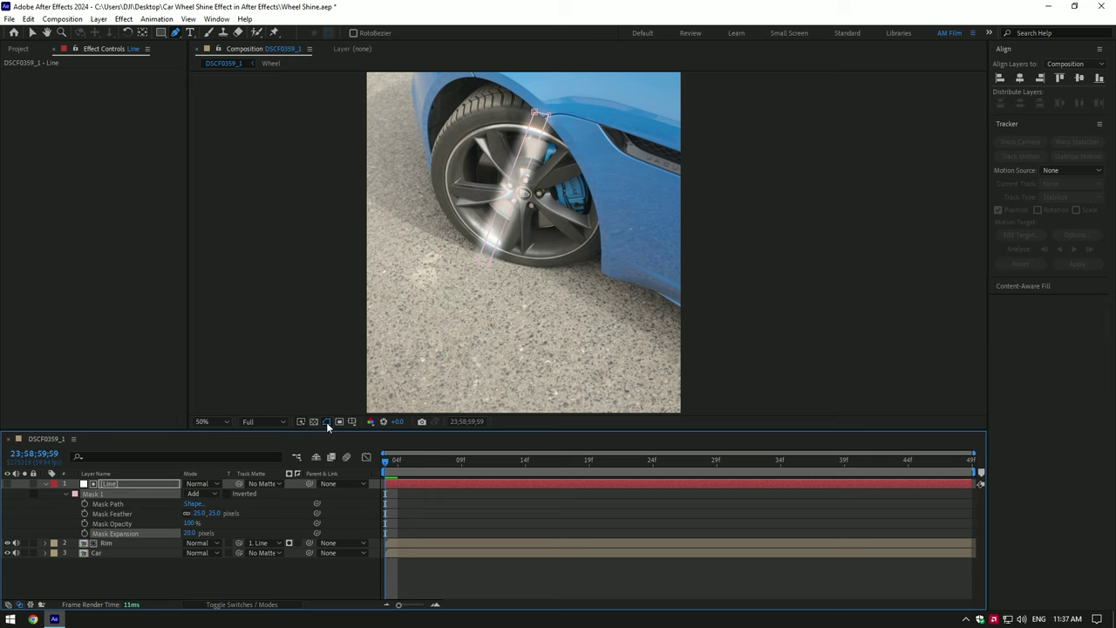
{"action": "left_click", "coordinate": [327, 422]}
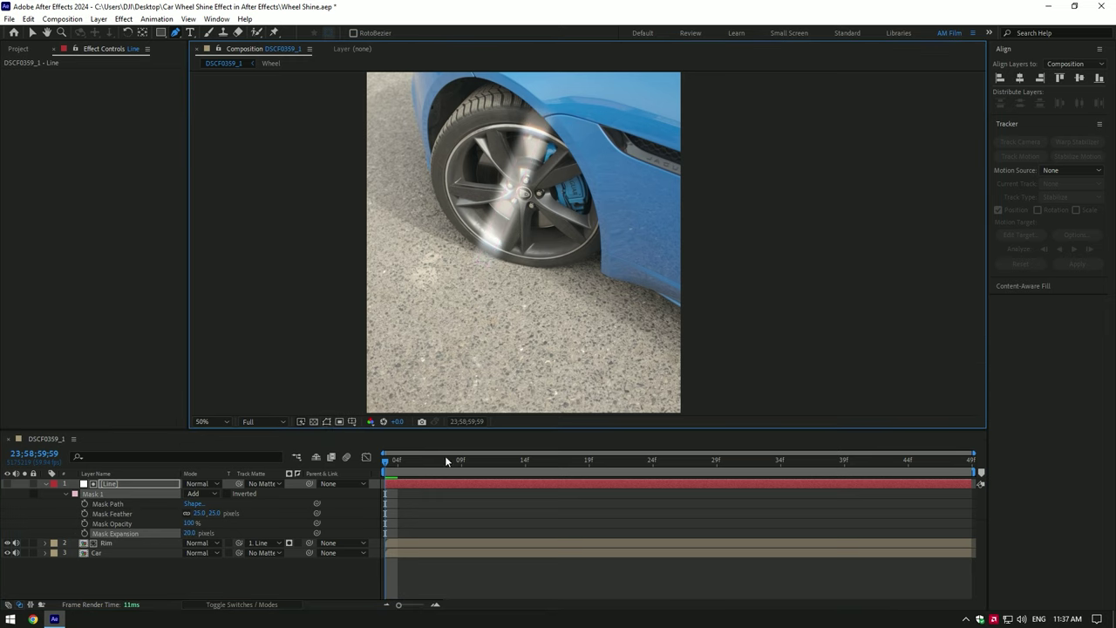
{"action": "left_click_drag", "start_coordinate": [445, 455], "coordinate": [340, 465]}
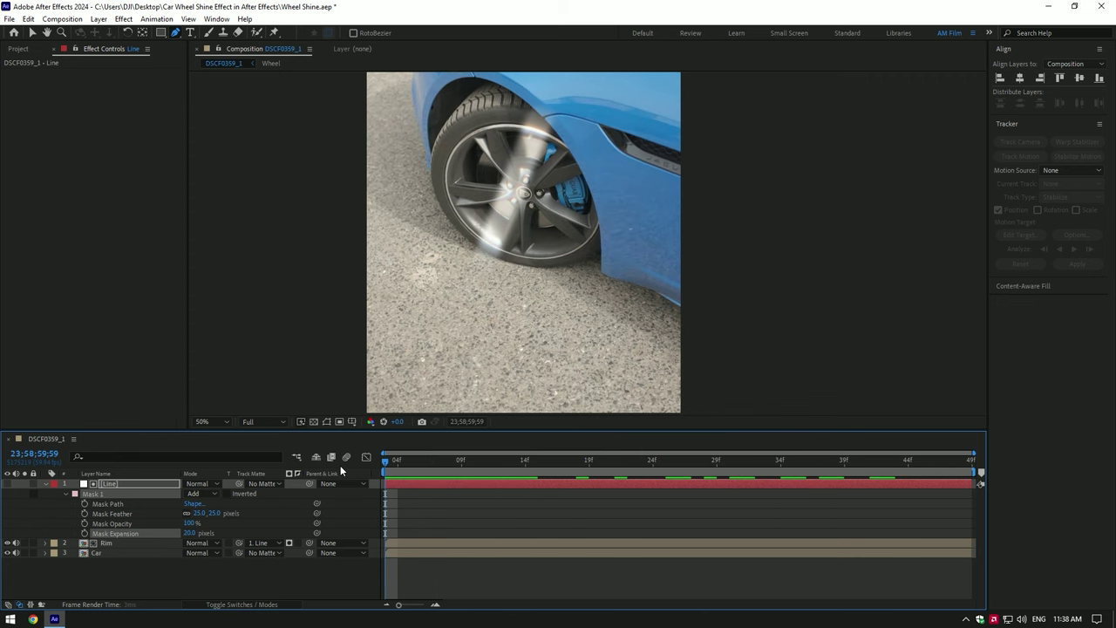
Start keyframing the Line layer's Mask Path at the first frame, show mask outlines, and move the strip to the wheel's left side.
{"action": "left_click", "coordinate": [84, 504]}
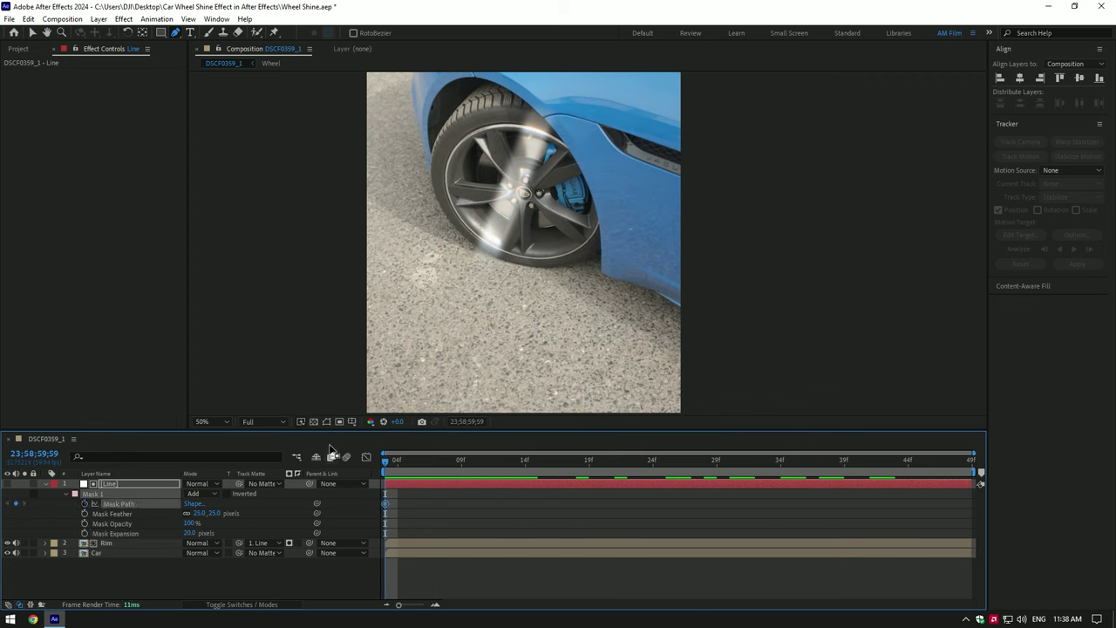
{"action": "left_click", "coordinate": [328, 423]}
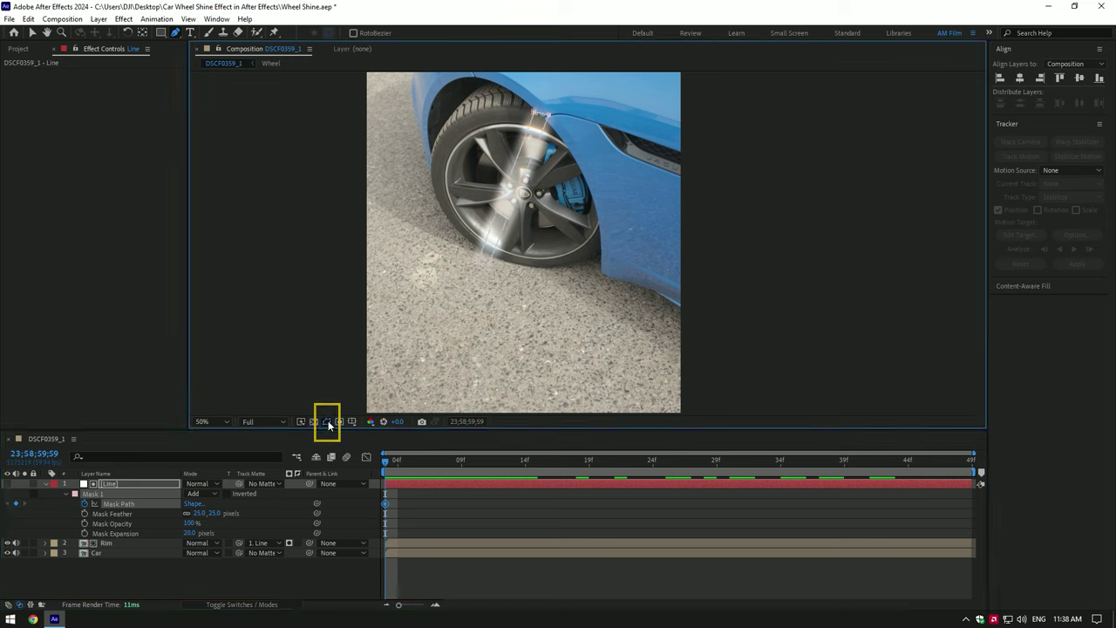
{"action": "key", "text": "v"}
{"action": "left_click_drag", "start_coordinate": [550, 116], "coordinate": [464, 154]}
At 23;59;00;48, move the Line mask past the wheel's right side and preview the resulting sweep.
{"action": "left_click_drag", "start_coordinate": [388, 471], "coordinate": [1021, 451]}
{"action": "left_click_drag", "start_coordinate": [466, 154], "coordinate": [648, 231]}
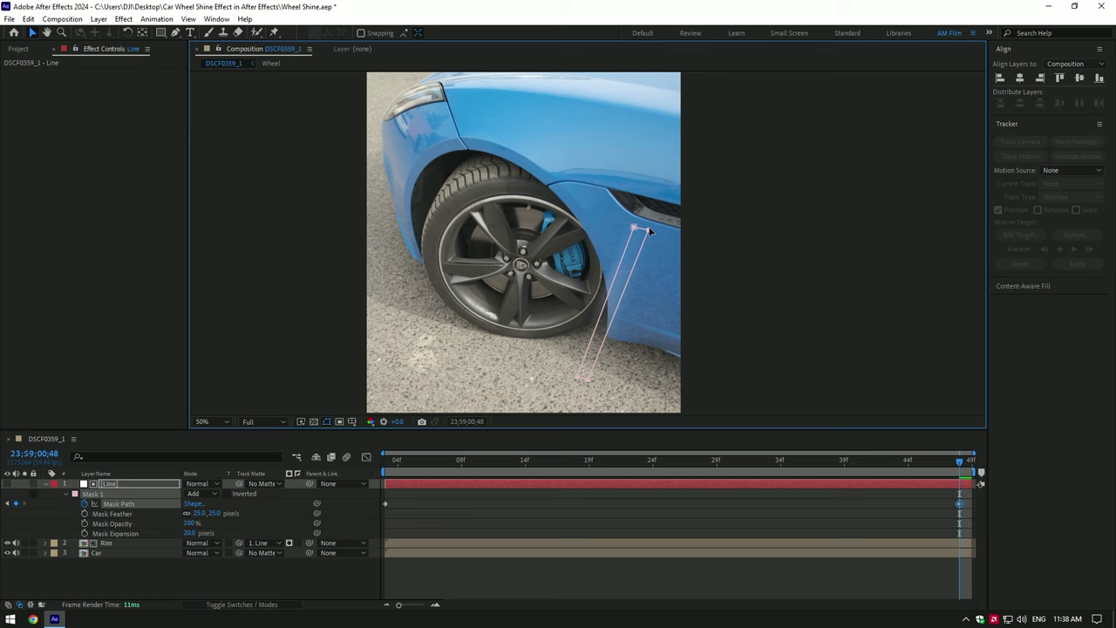
{"action": "left_click_drag", "start_coordinate": [961, 462], "coordinate": [380, 462]}
{"action": "scroll", "coordinate": [462, 347], "scroll_direction": "down", "scroll_amount": 2}
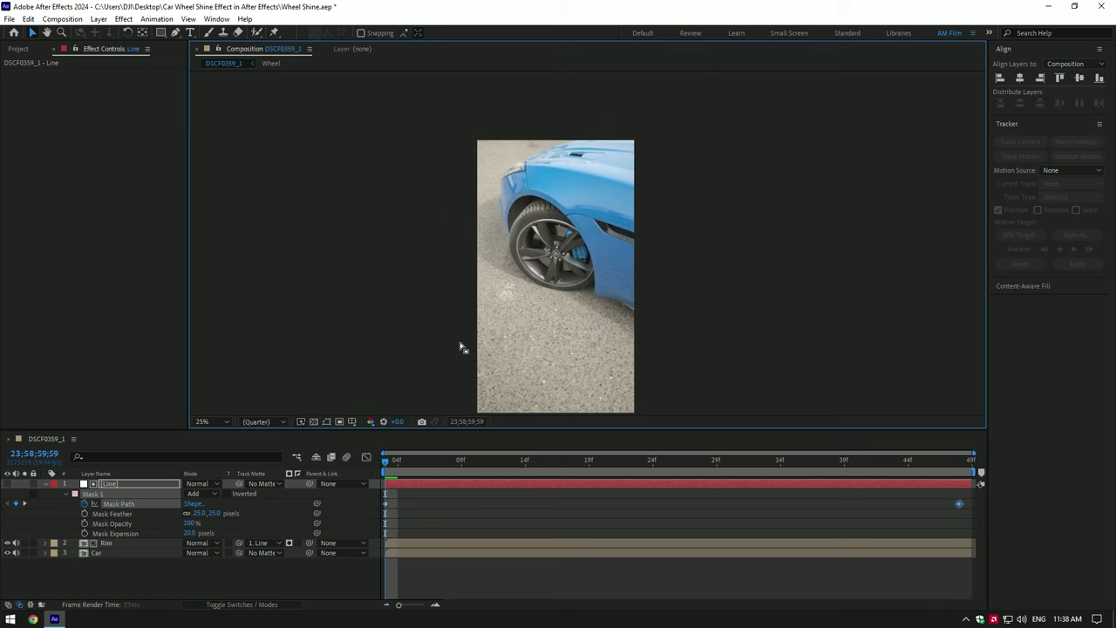
{"action": "key", "text": "space"}
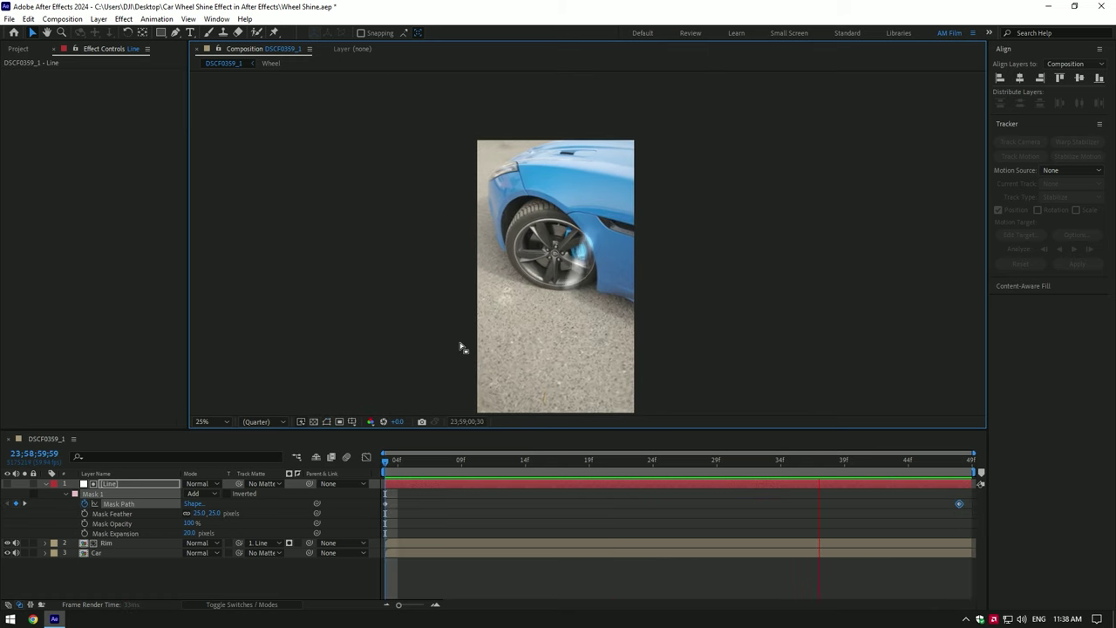
{"action": "key", "text": "space"}
{"action": "left_click_drag", "start_coordinate": [574, 469], "coordinate": [627, 469]}
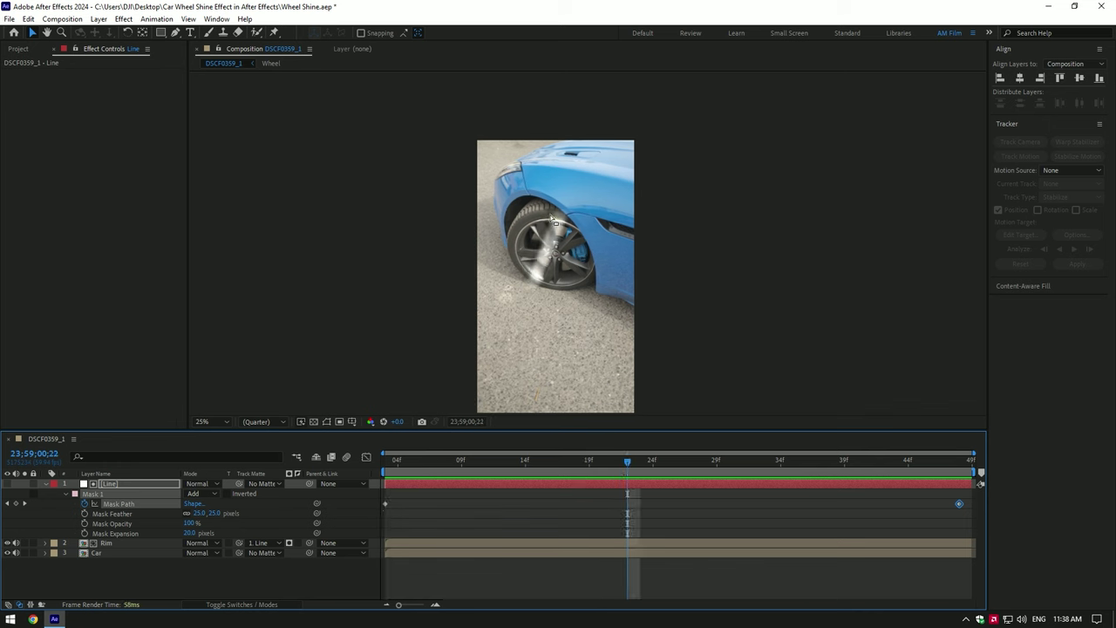
{"action": "key", "text": "period"}
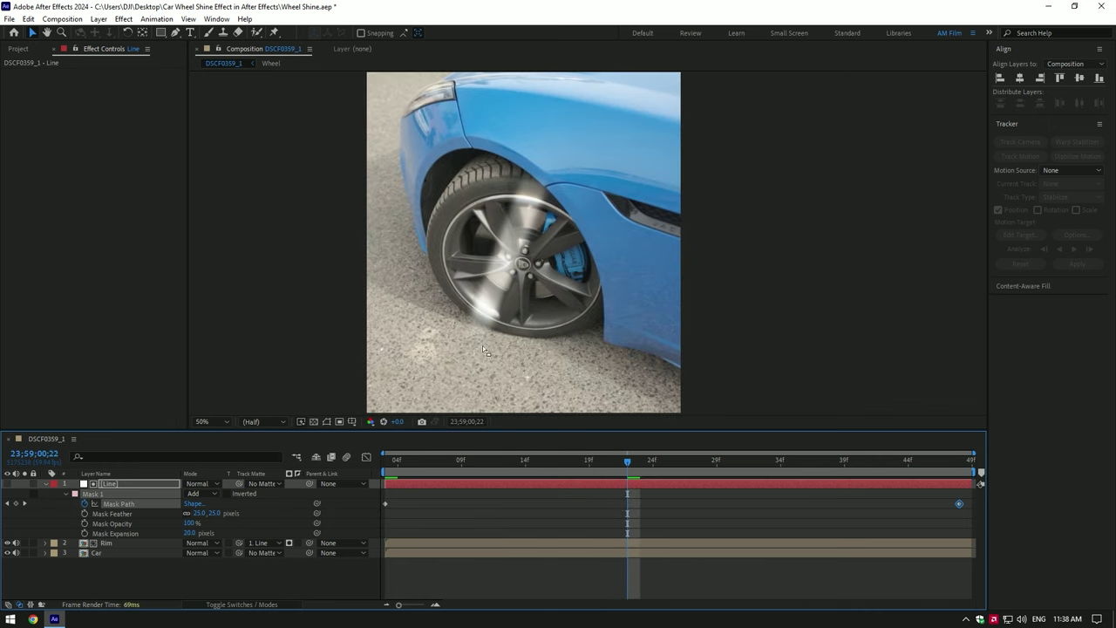
Duplicate the Rim layer, place the copy above the Line layer, and delete the copy's Deep Glow effect.
{"action": "left_click", "coordinate": [44, 484]}
{"action": "left_click", "coordinate": [96, 493]}
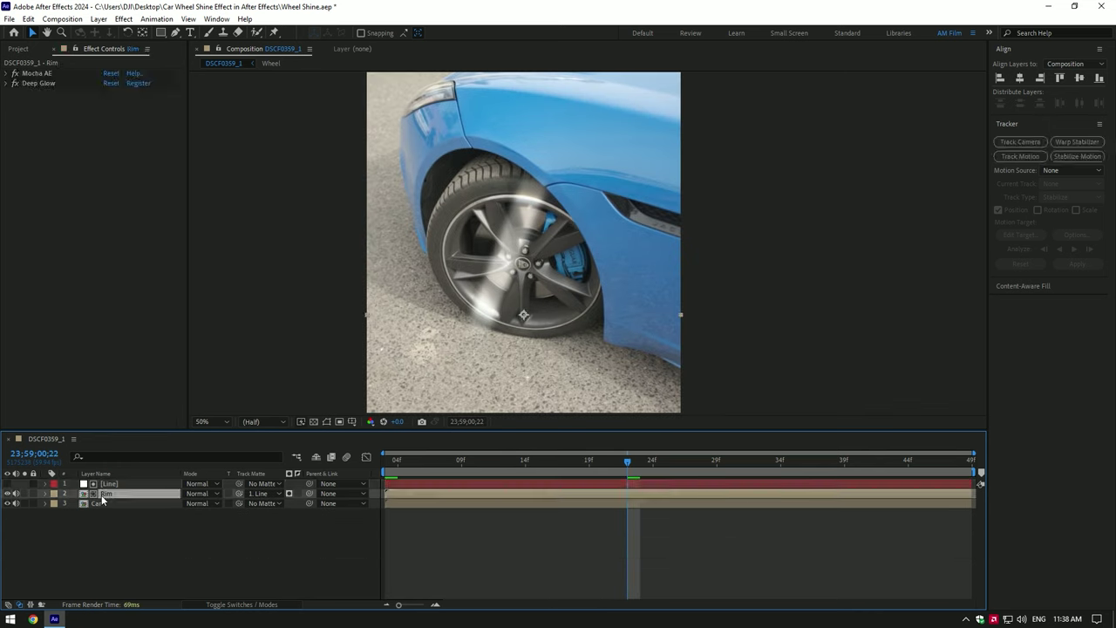
{"action": "key", "text": "ctrl+d"}
{"action": "left_click_drag", "start_coordinate": [113, 495], "coordinate": [122, 481]}
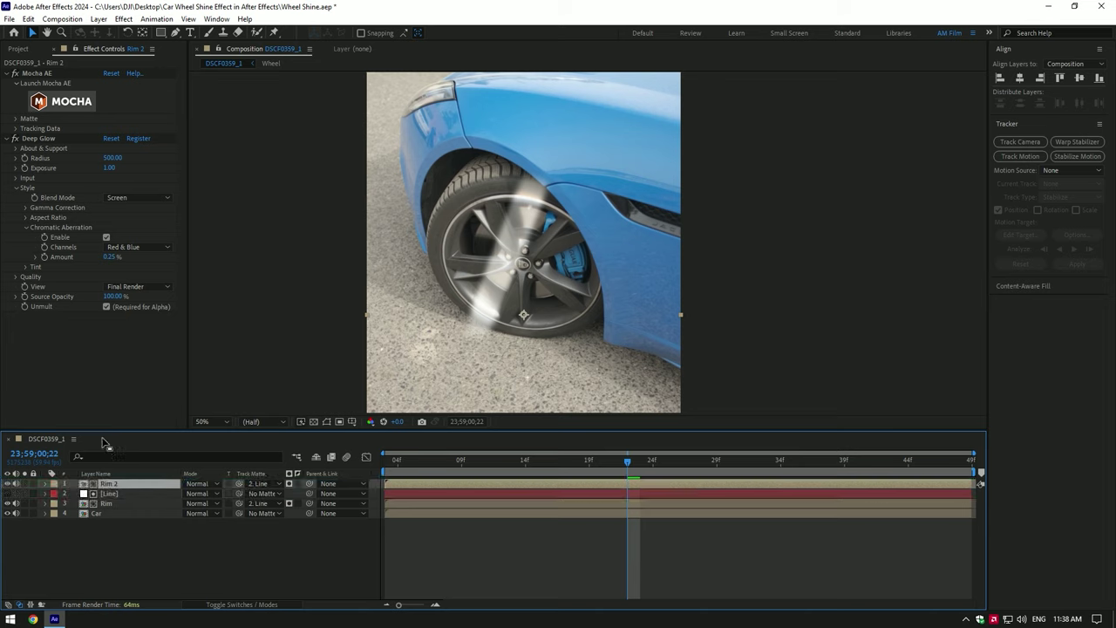
{"action": "left_click", "coordinate": [40, 138]}
{"action": "key", "text": "Delete"}
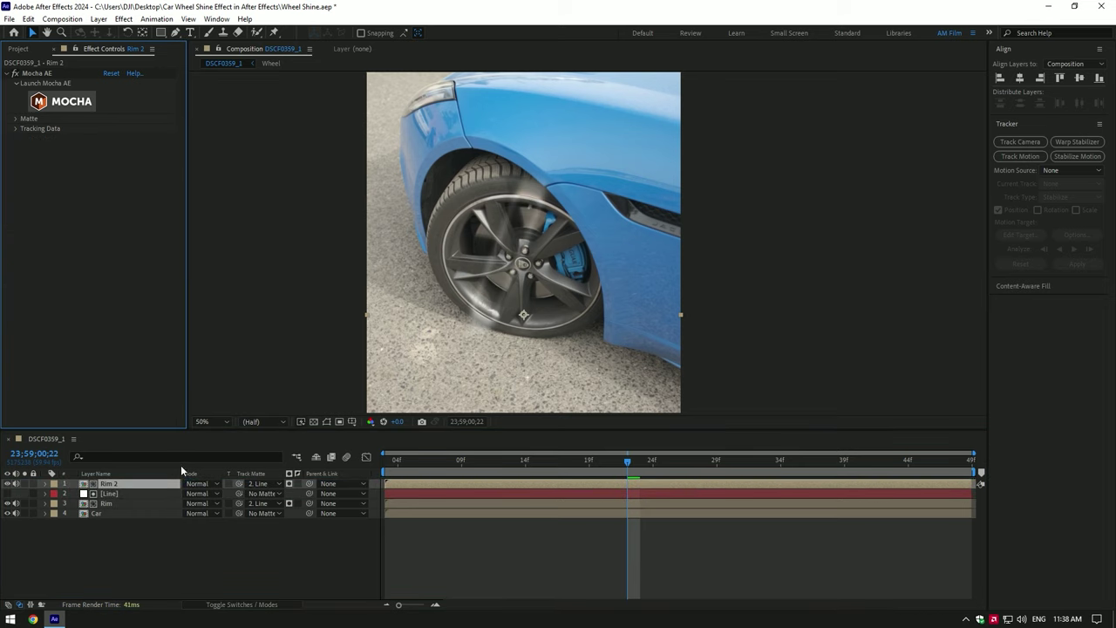
Remove the track matte from Rim 2, invert its Mocha AE mask, and preview the shine.
{"action": "left_click", "coordinate": [262, 483]}
{"action": "left_click", "coordinate": [267, 495]}
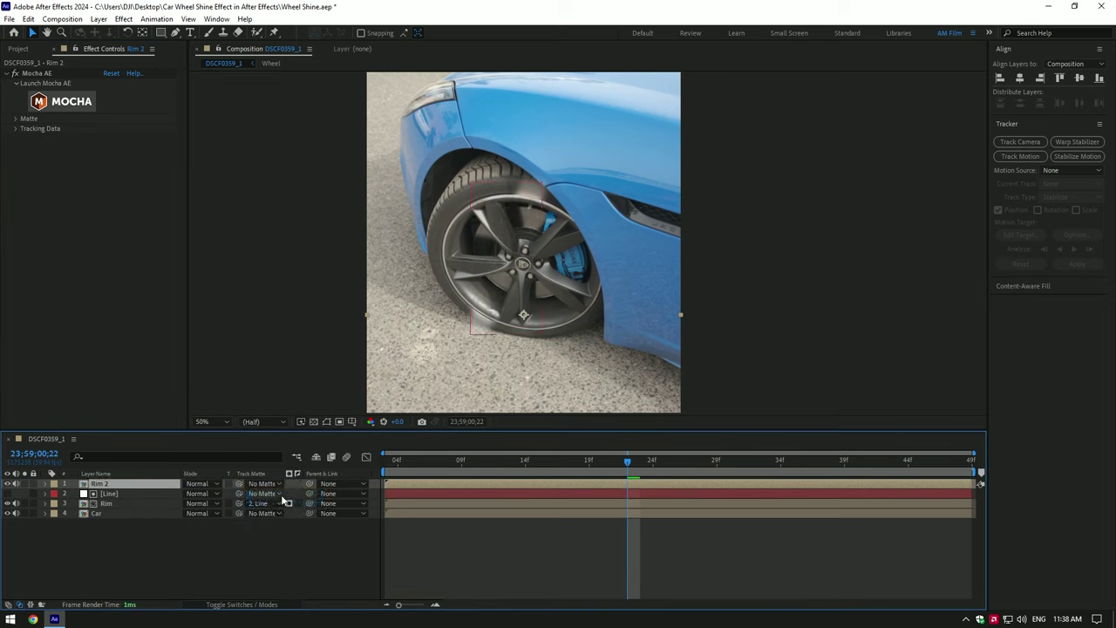
{"action": "left_click", "coordinate": [15, 118]}
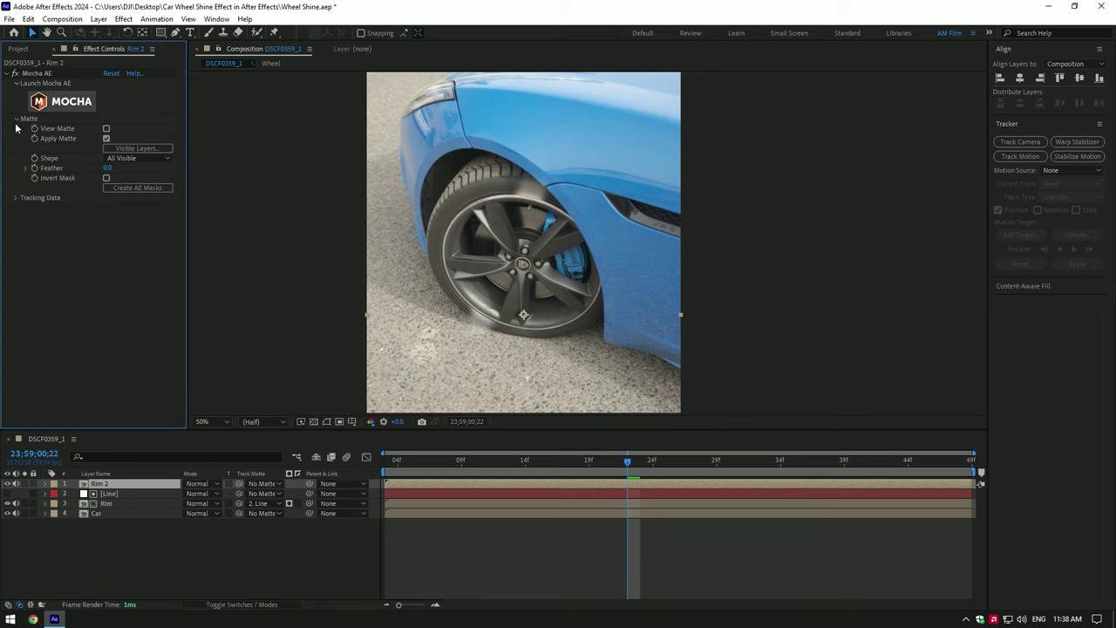
{"action": "left_click", "coordinate": [106, 177]}
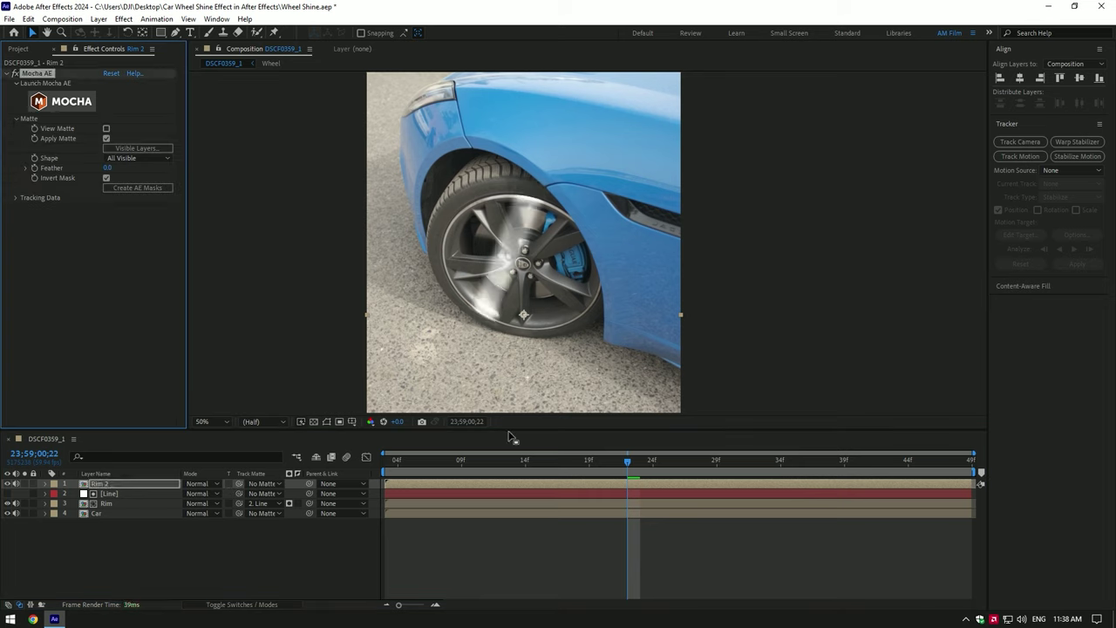
{"action": "key", "text": "space"}
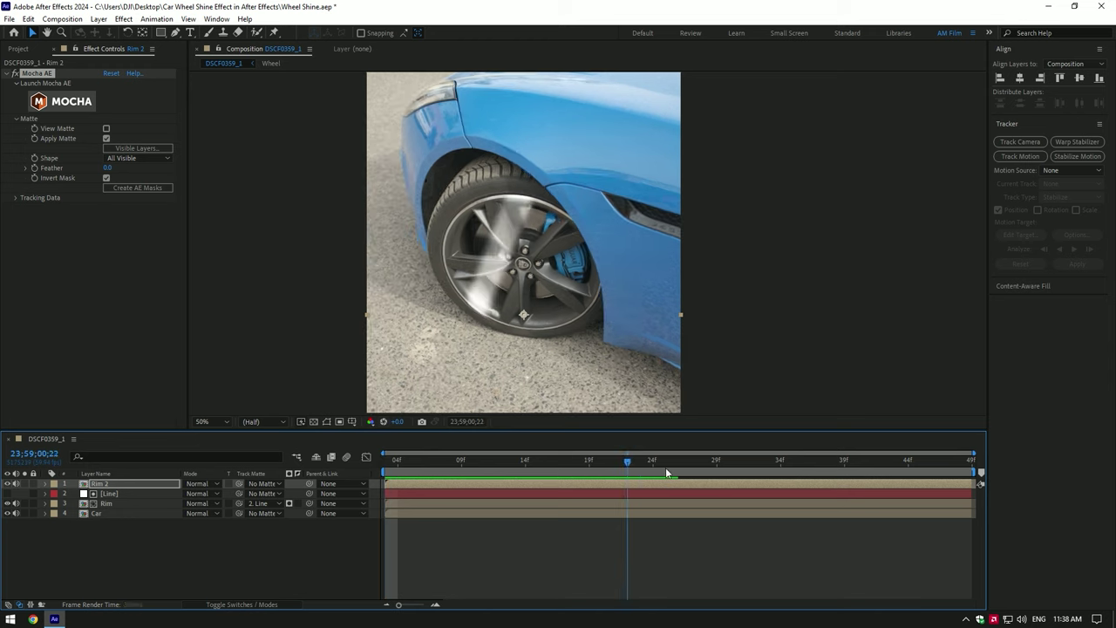
{"action": "left_click", "coordinate": [606, 460]}
Set the Line layer's mask expansion to 5 pixels and collapse its mask properties.
{"action": "left_click", "coordinate": [112, 493]}
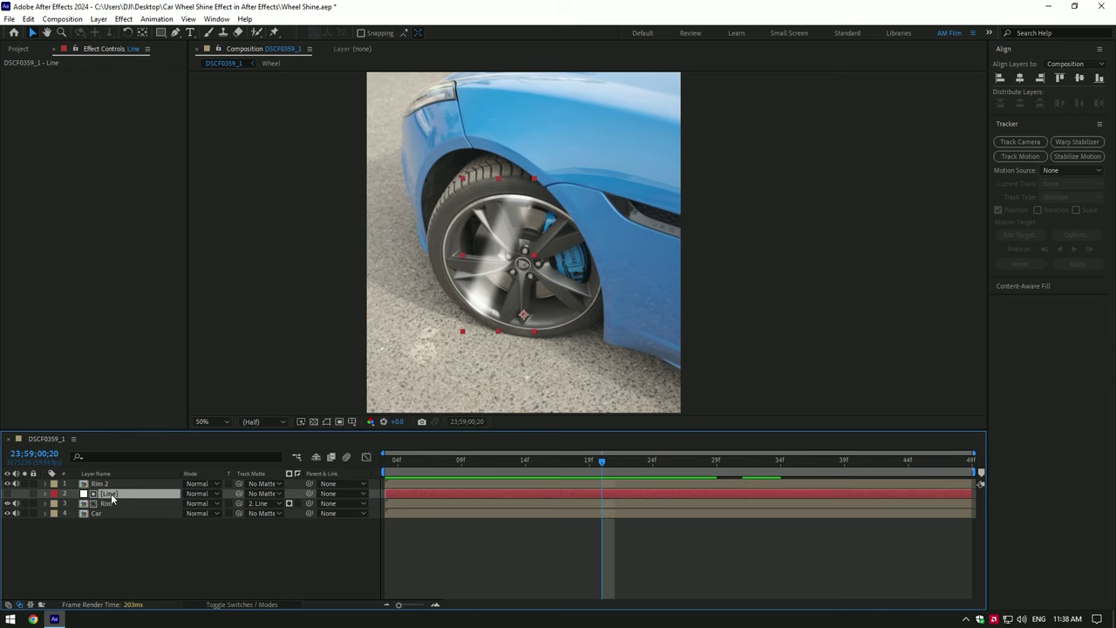
{"action": "key", "text": "m"}
{"action": "key", "text": "m"}
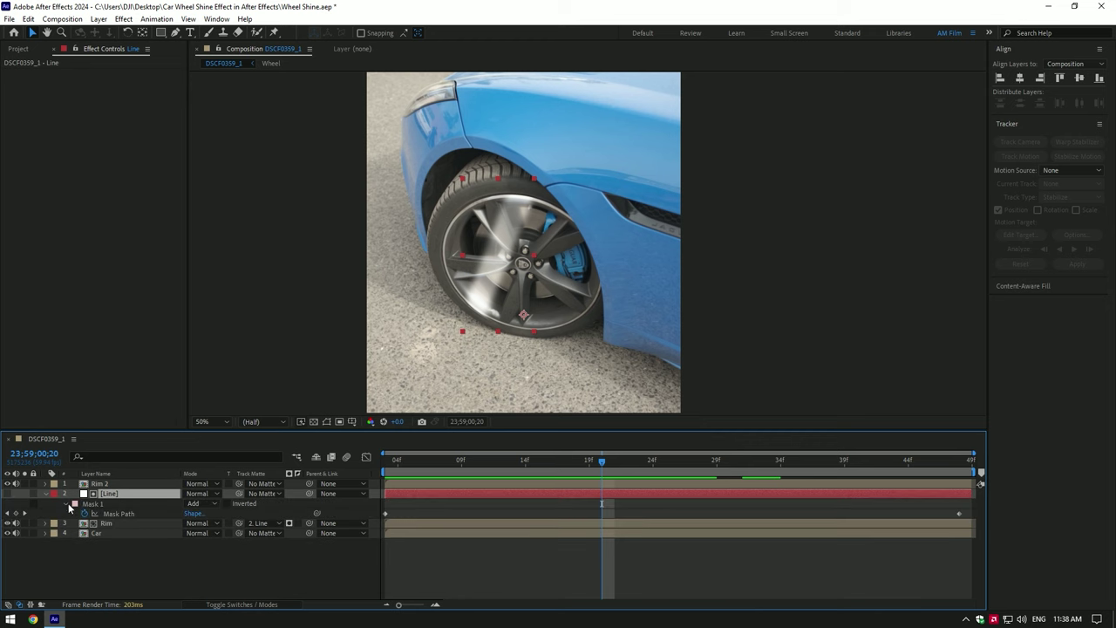
{"action": "left_click", "coordinate": [46, 493]}
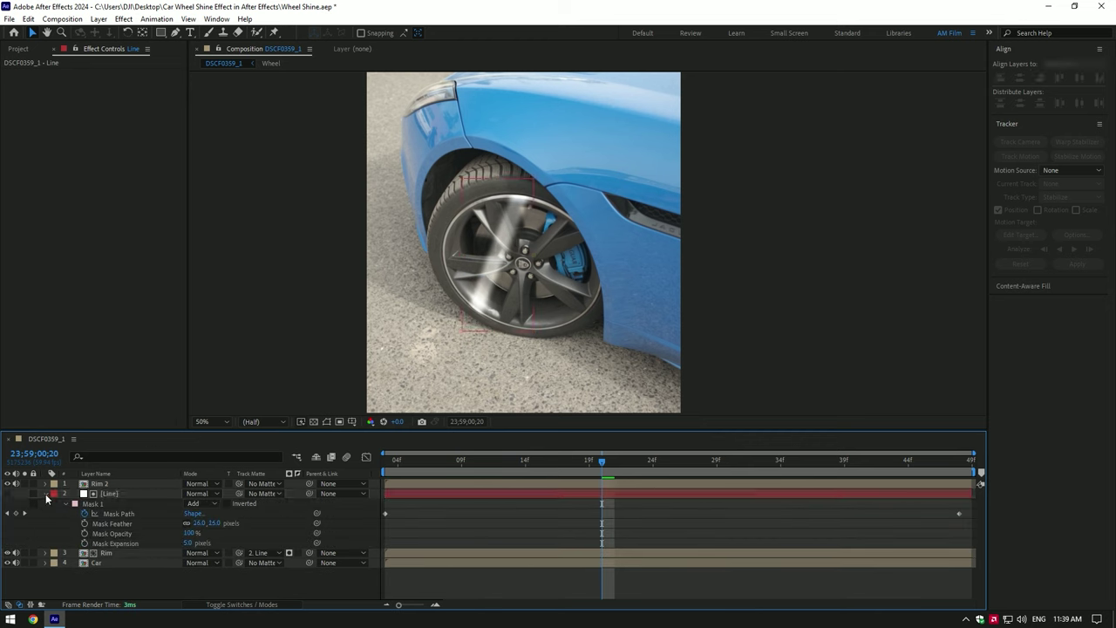
Set the Rim layer's Deep Glow radius to 564 and exposure to 2.20.
{"action": "left_click", "coordinate": [106, 503]}
{"action": "left_click", "coordinate": [6, 83]}
{"action": "left_click", "coordinate": [15, 83]}
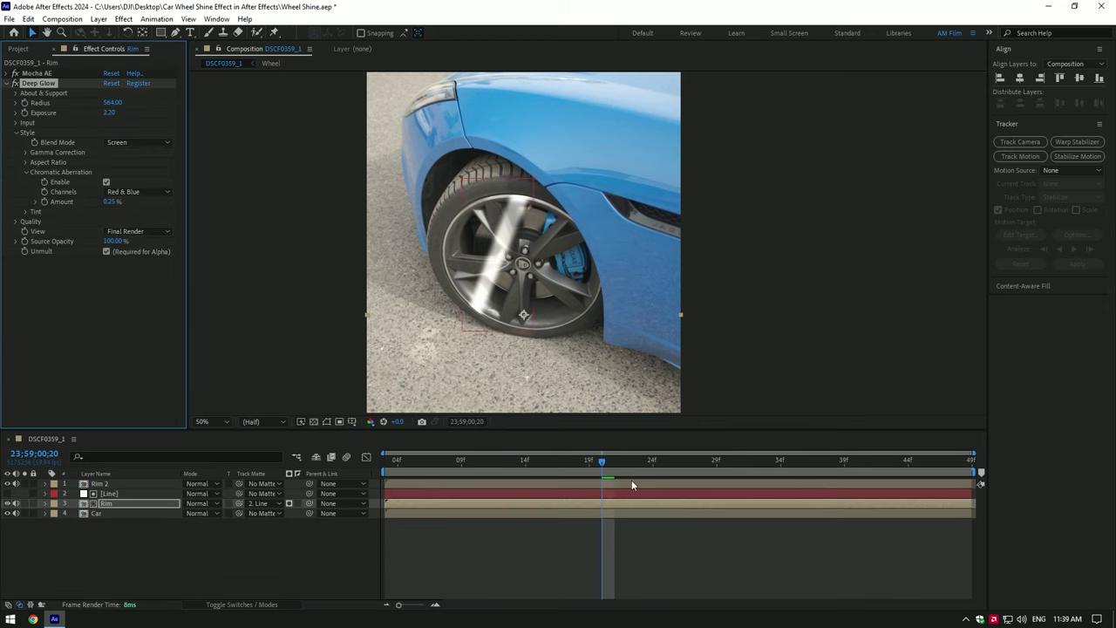
Set the Line layer's mask feather to 60 pixels and preview the softened shine.
{"action": "left_click_drag", "start_coordinate": [602, 462], "coordinate": [693, 465]}
{"action": "left_click", "coordinate": [117, 494]}
{"action": "key", "text": "m"}
{"action": "key", "text": "m"}
{"action": "left_click_drag", "start_coordinate": [201, 523], "coordinate": [220, 523]}
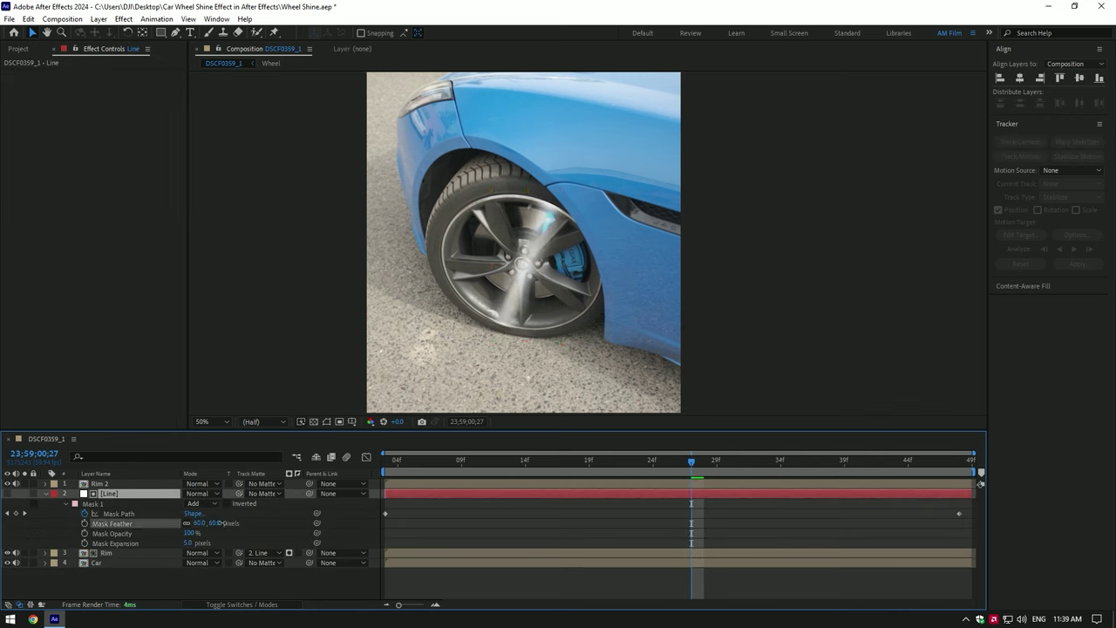
{"action": "left_click", "coordinate": [46, 493]}
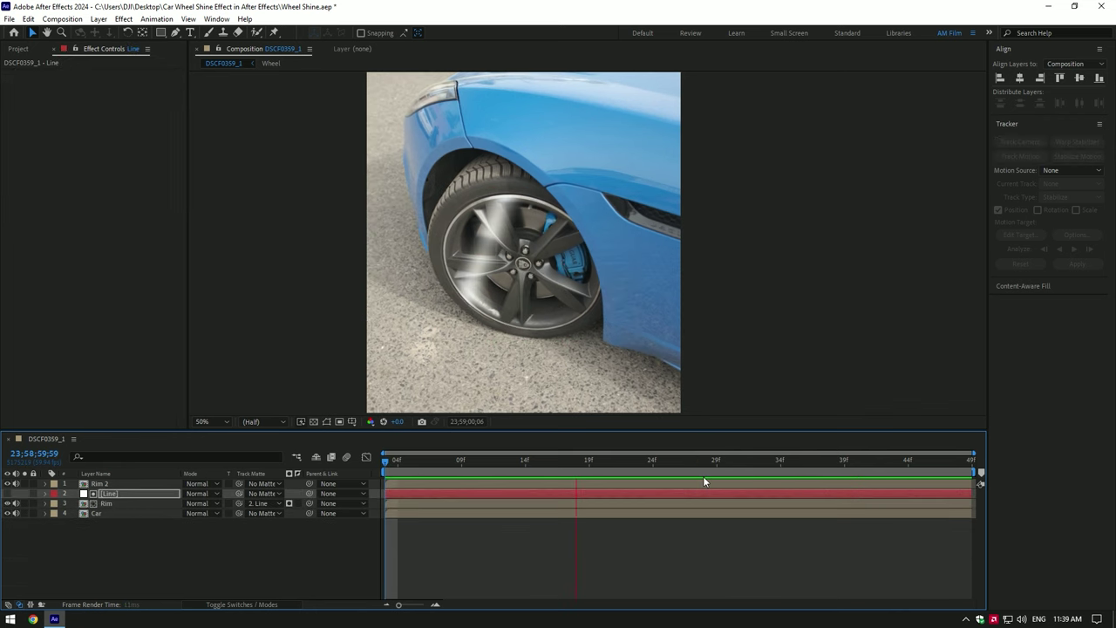
Go to the frame at 23;59;00;38, duplicate the Car layer, and place the copy at the top of the layer stack.
{"action": "left_click_drag", "start_coordinate": [759, 462], "coordinate": [830, 469]}
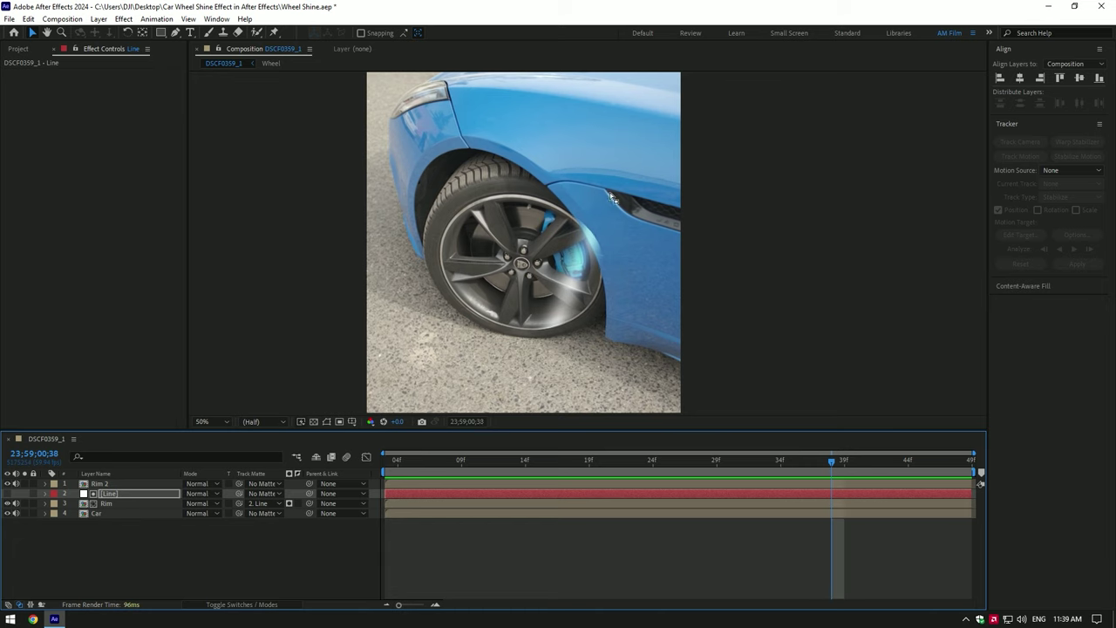
{"action": "left_click", "coordinate": [97, 512]}
{"action": "key", "text": "ctrl+d"}
{"action": "left_click_drag", "start_coordinate": [101, 516], "coordinate": [110, 483]}
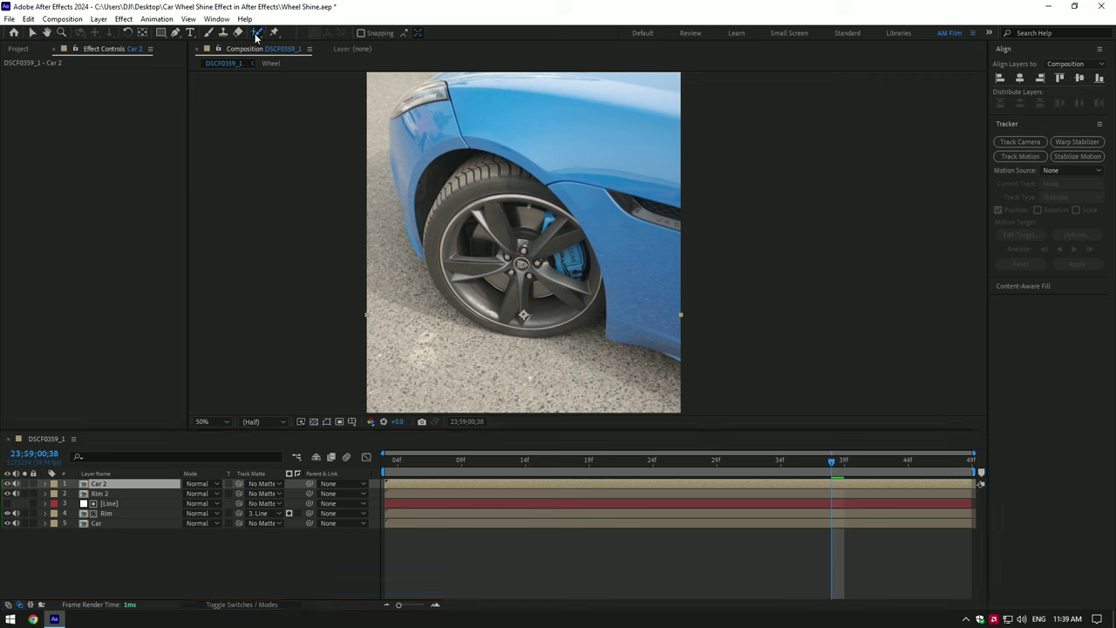
Isolate the blue fender behind the wheel on the Car 2 layer with the Roto Brush and freeze the propagation.
{"action": "key", "text": "alt+w"}
{"action": "double_click", "coordinate": [106, 486]}
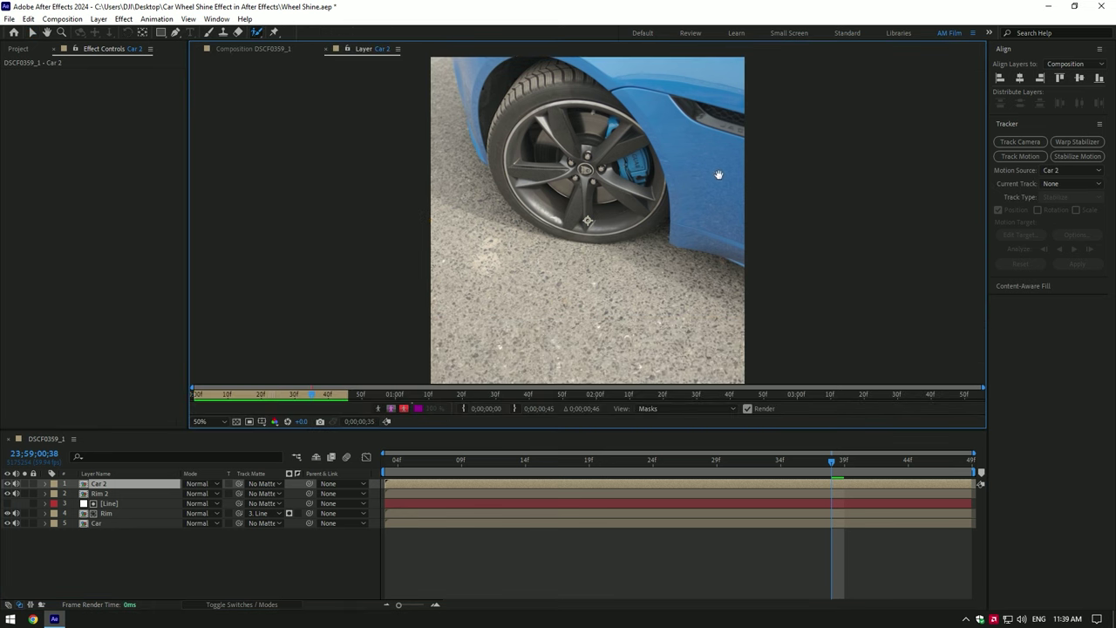
{"action": "left_click_drag", "start_coordinate": [719, 175], "coordinate": [558, 259]}
{"action": "left_click_drag", "start_coordinate": [523, 183], "coordinate": [594, 277]}
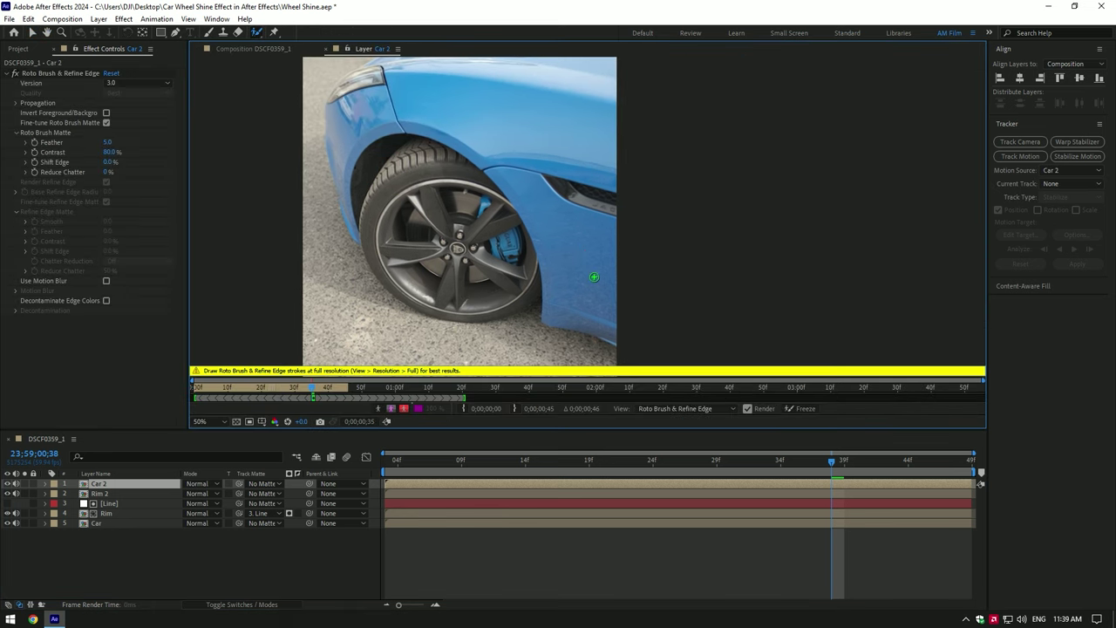
{"action": "scroll", "coordinate": [528, 264], "scroll_direction": "up", "scroll_amount": 2}
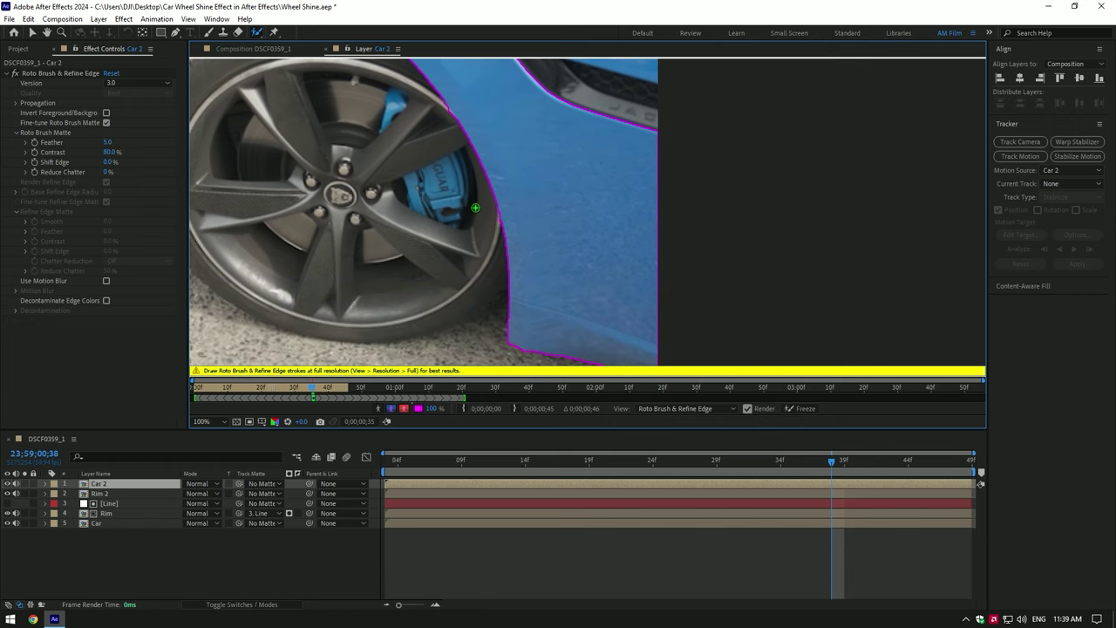
{"action": "scroll", "coordinate": [475, 207], "scroll_direction": "down", "scroll_amount": 2}
{"action": "left_click", "coordinate": [801, 408]}
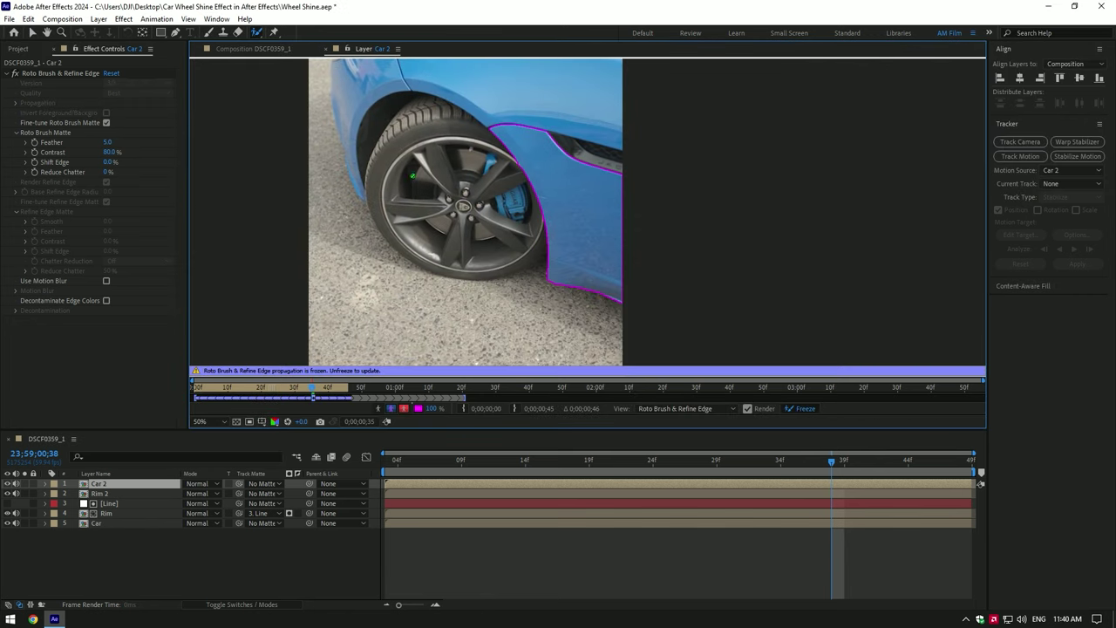
Return to the main composition, set Car 2's Roto Brush matte feather to 21, and preview the result.
{"action": "left_click", "coordinate": [253, 49]}
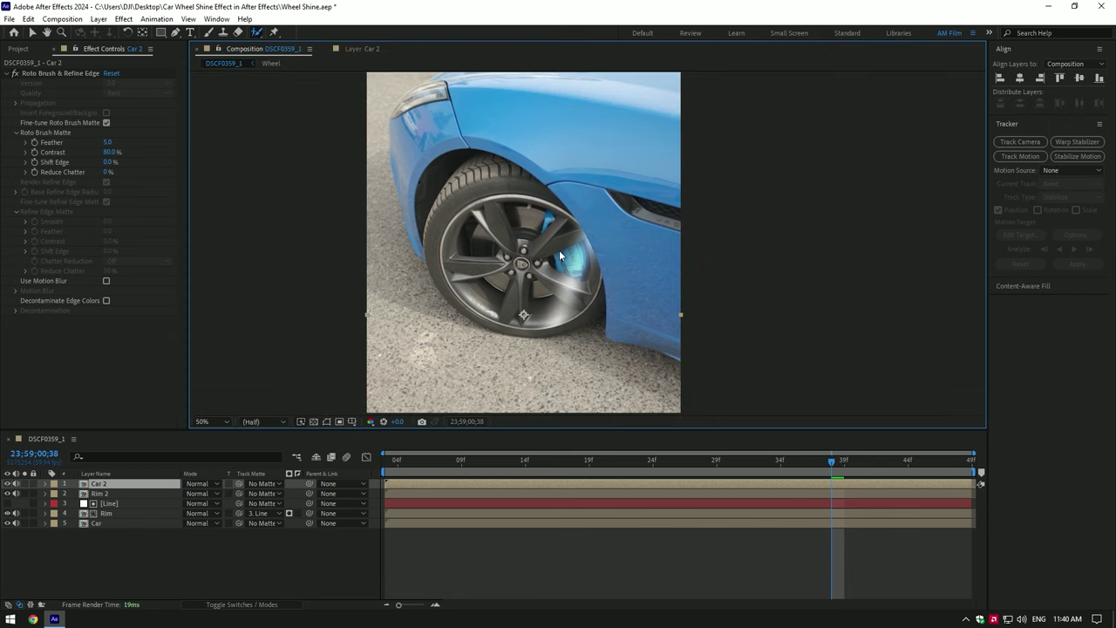
{"action": "key", "text": "v"}
{"action": "scroll", "coordinate": [592, 254], "scroll_direction": "up", "scroll_amount": 2}
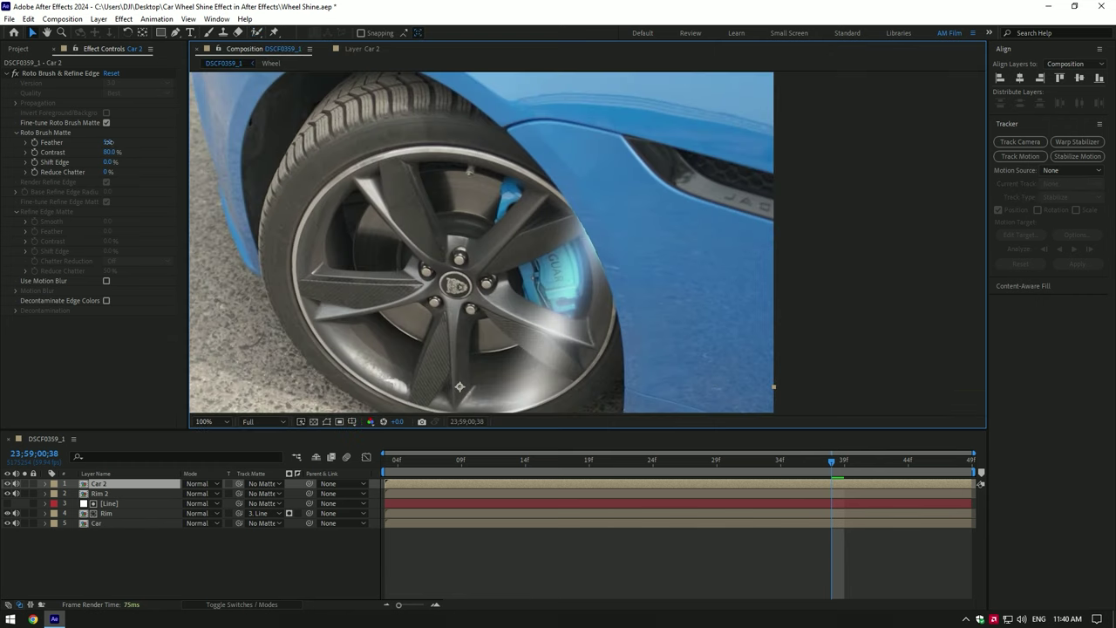
{"action": "left_click_drag", "start_coordinate": [108, 142], "coordinate": [127, 143]}
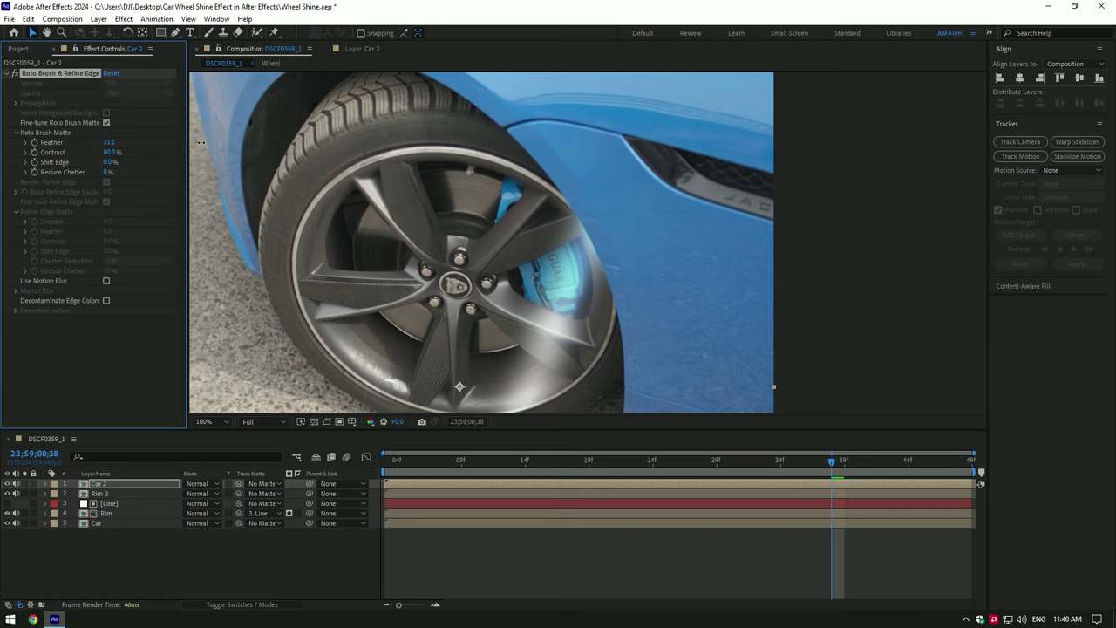
{"action": "scroll", "coordinate": [620, 292], "scroll_direction": "down", "scroll_amount": 4}
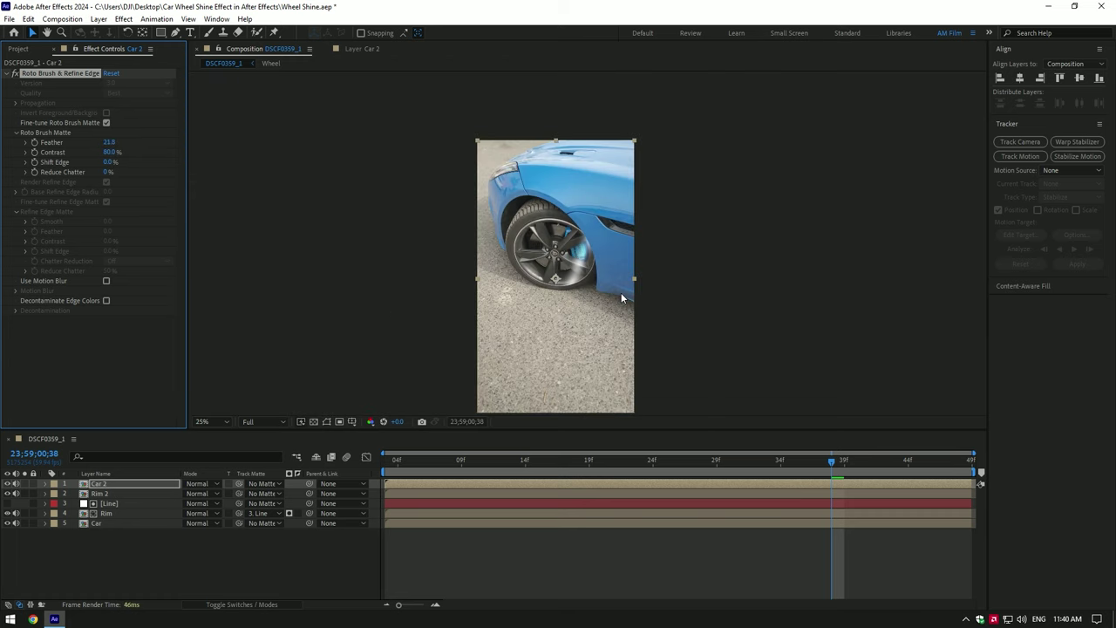
{"action": "key", "text": "space"}
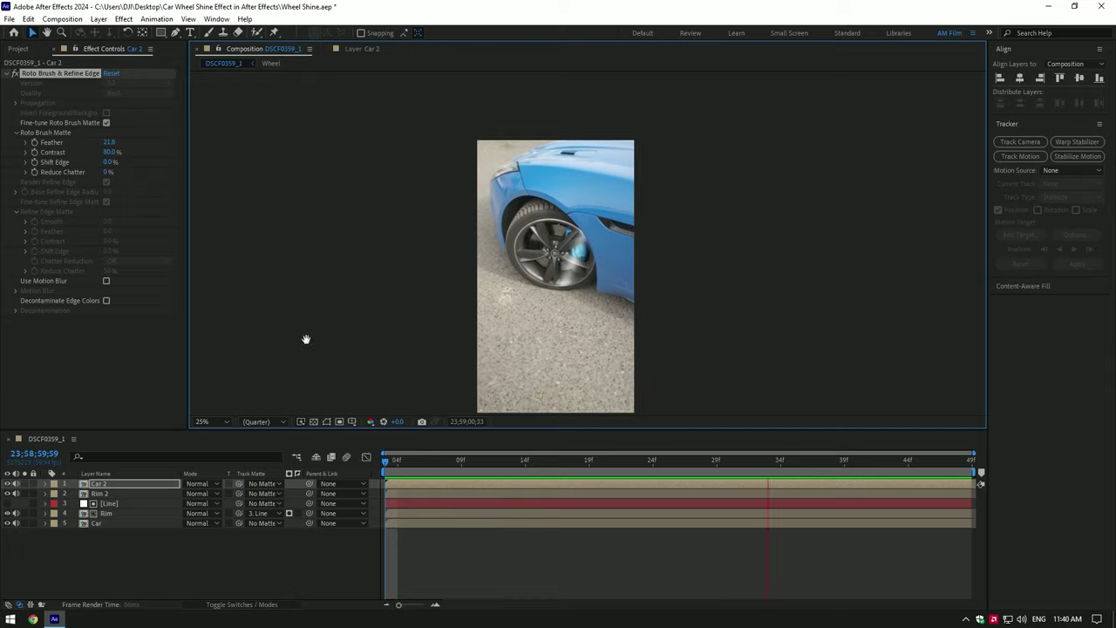